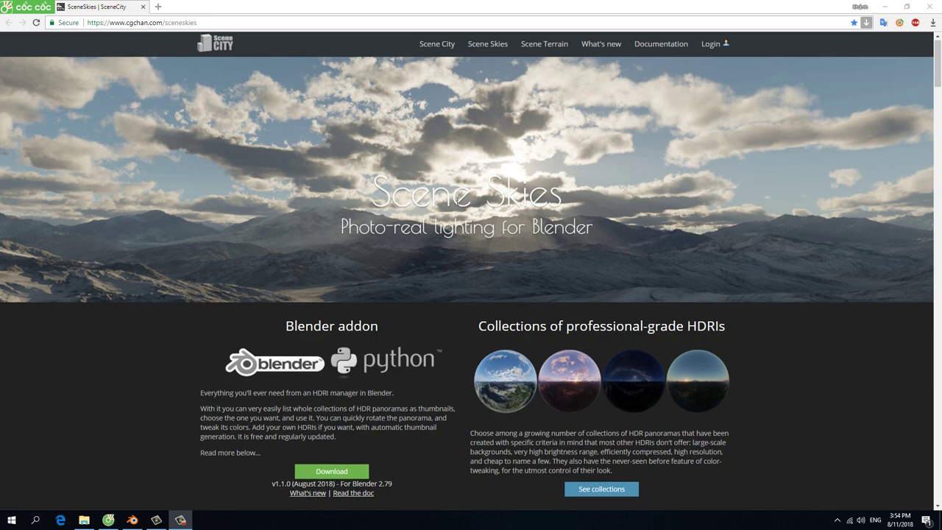
scroll(450, 200, down, 1)
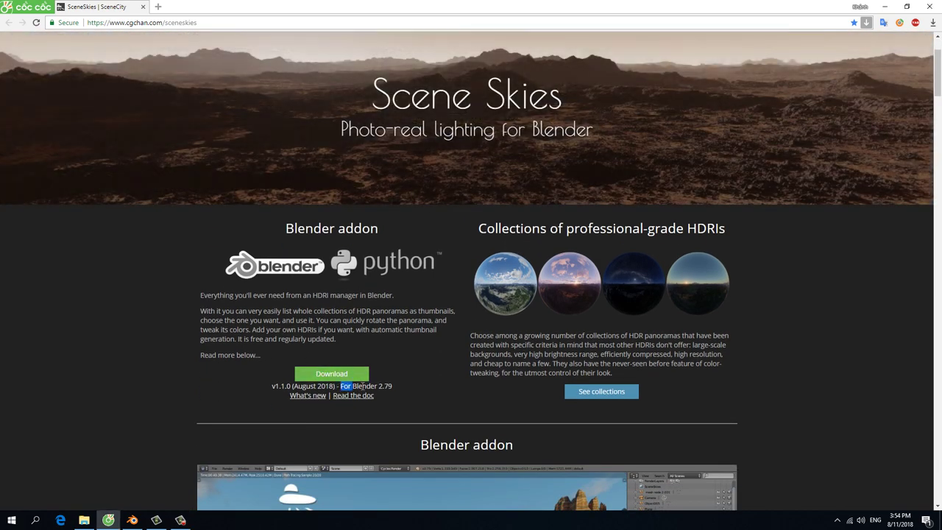
drag(341, 386, 396, 387)
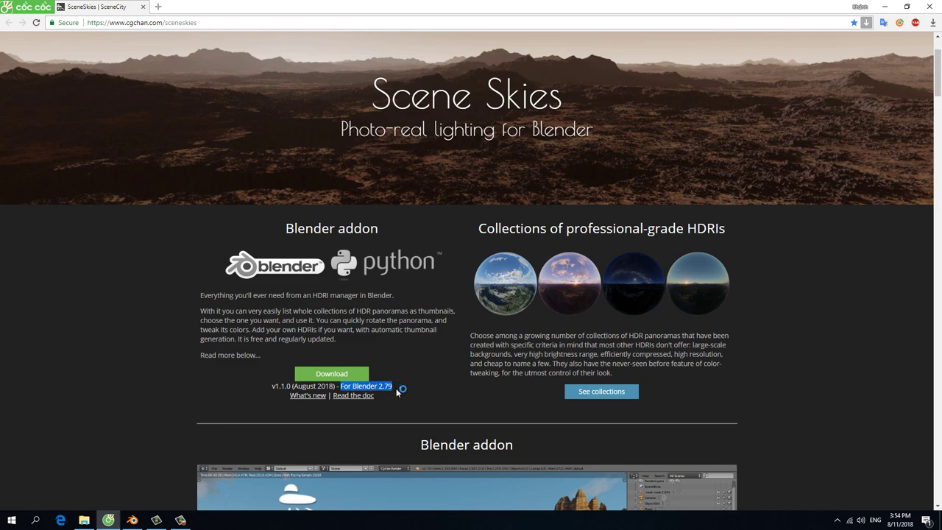
click(396, 389)
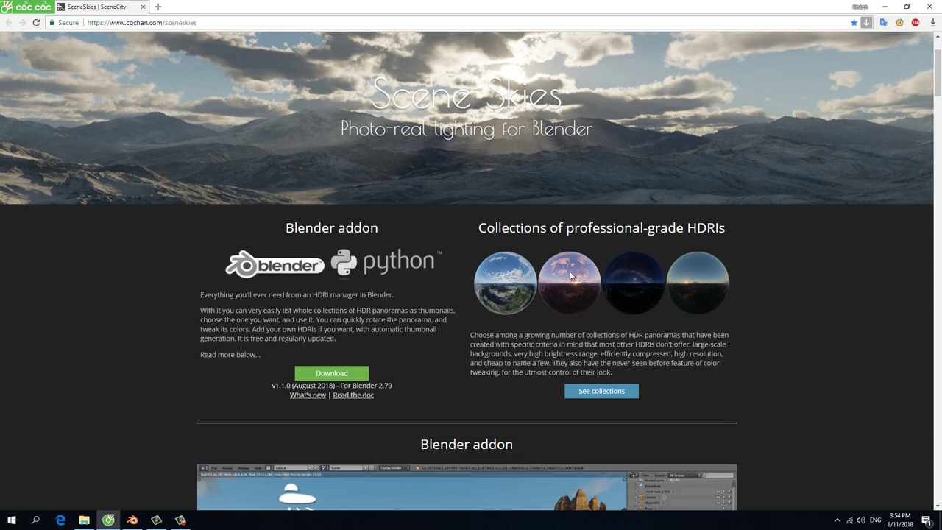
scroll(556, 269, down, 2)
scroll(444, 271, down, 2)
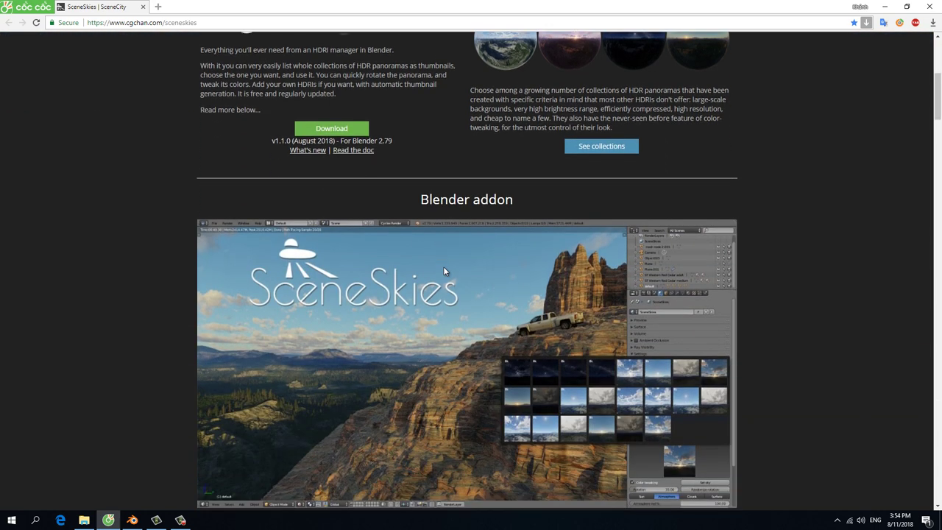
scroll(444, 271, down, 2)
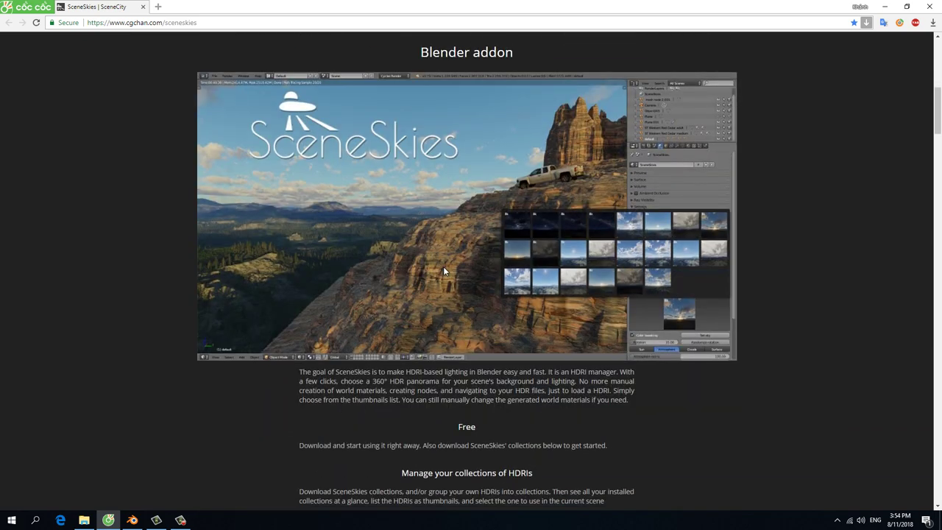
scroll(444, 271, up, 1)
scroll(444, 271, up, 1)
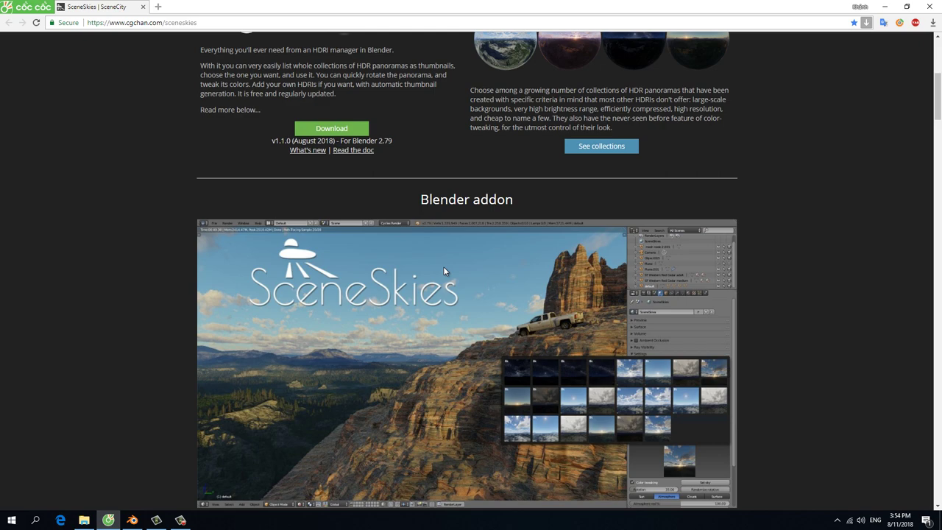
scroll(443, 271, down, 2)
scroll(444, 271, up, 2)
scroll(444, 271, down, 2)
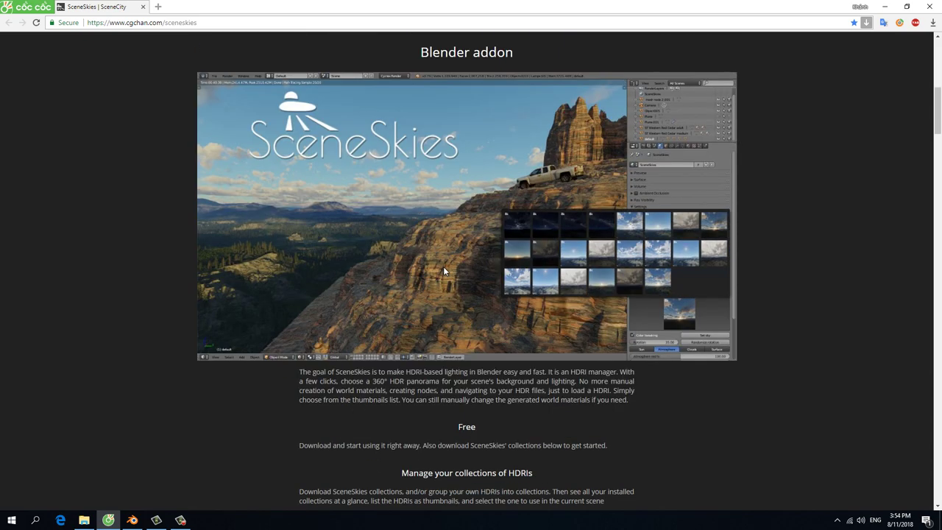
scroll(444, 271, up, 2)
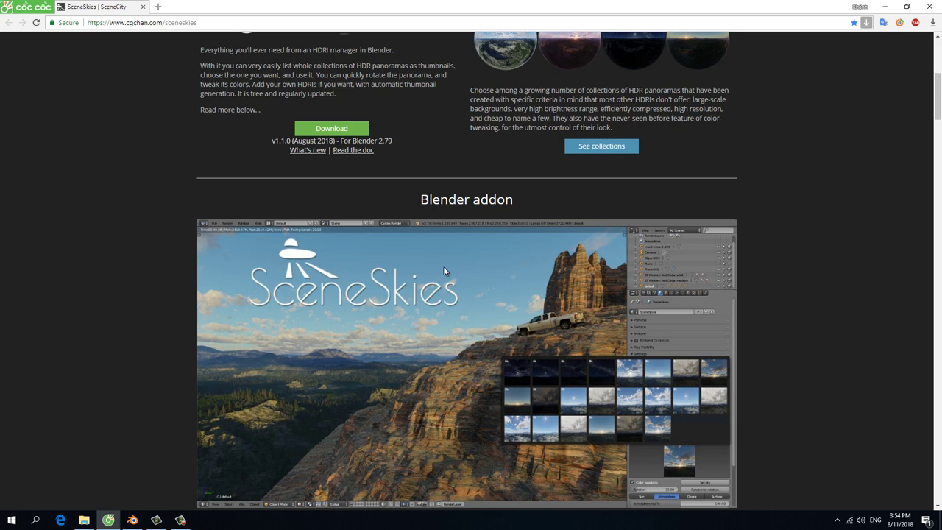
scroll(443, 271, down, 2)
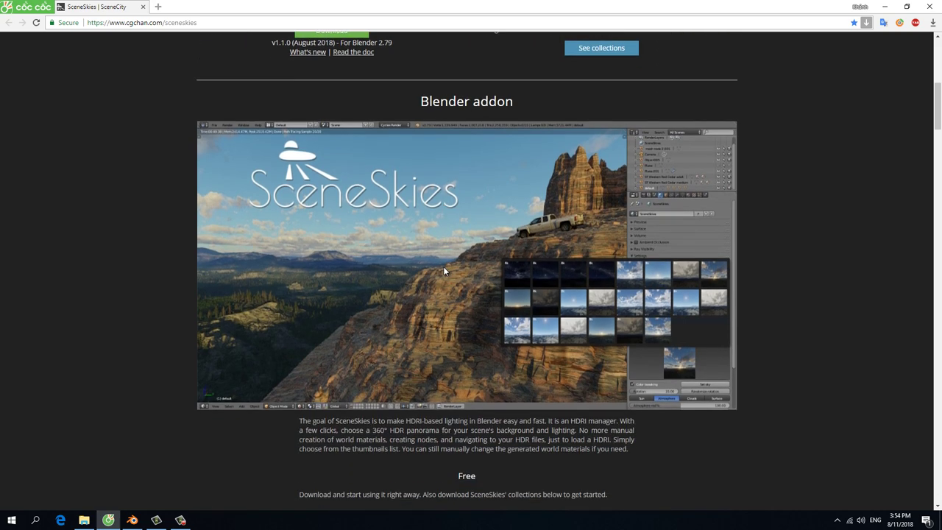
scroll(444, 270, up, 5)
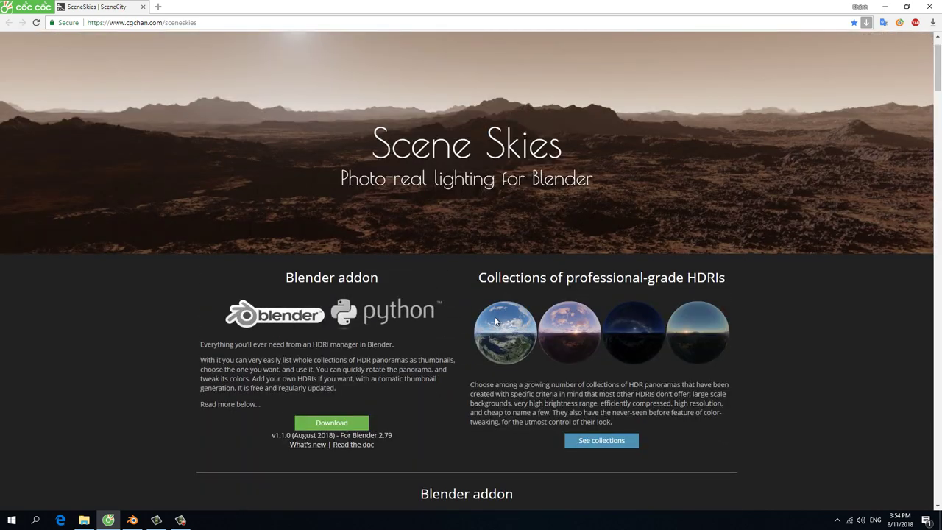
Step: Scroll past the addon screenshot and highlight the 'Manage your collections of HDRIs' heading
scroll(496, 321, down, 3)
scroll(494, 316, down, 2)
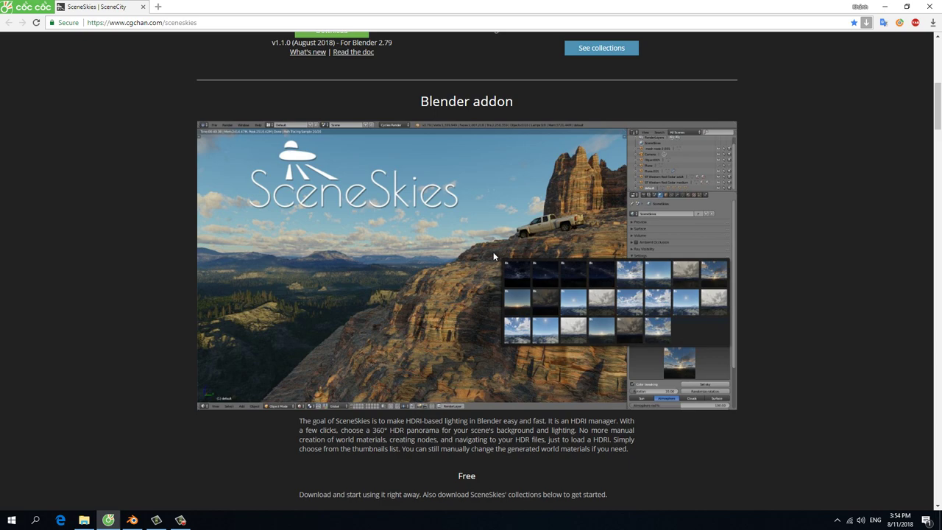
scroll(502, 235, down, 3)
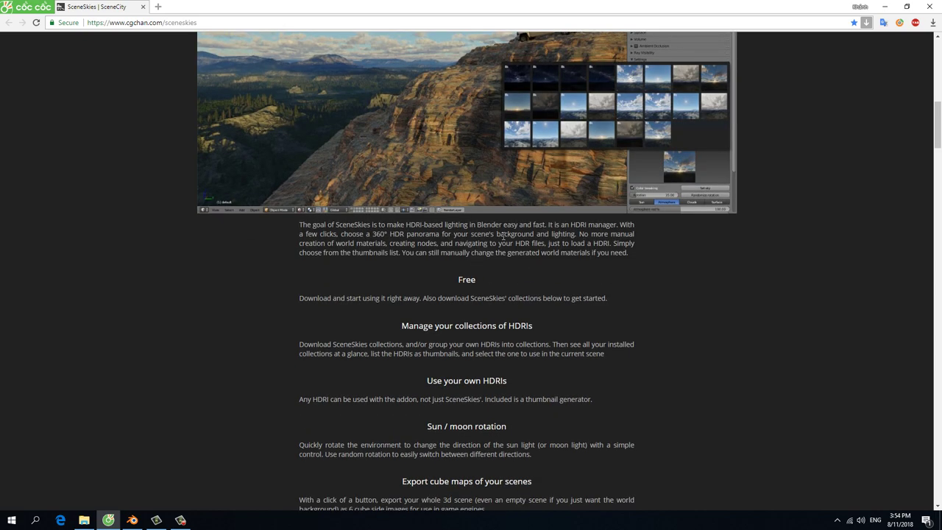
scroll(502, 235, up, 1)
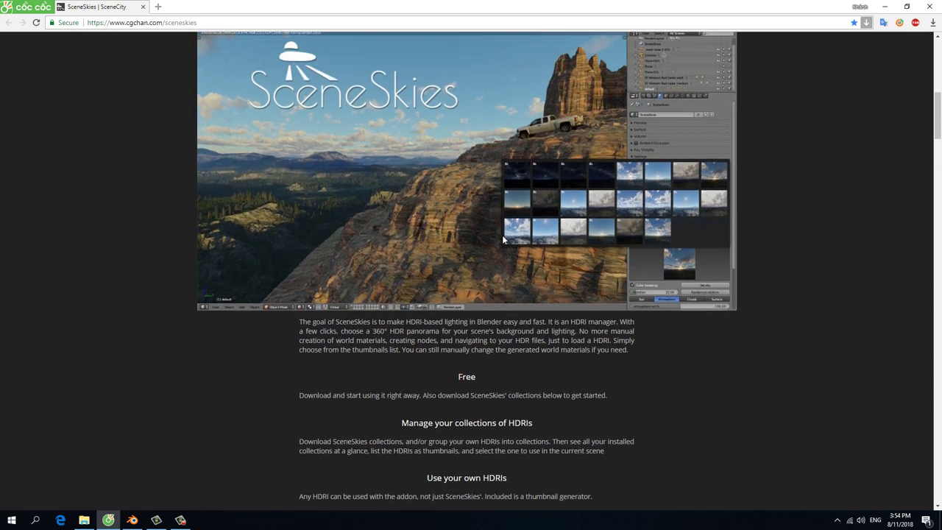
scroll(500, 235, down, 2)
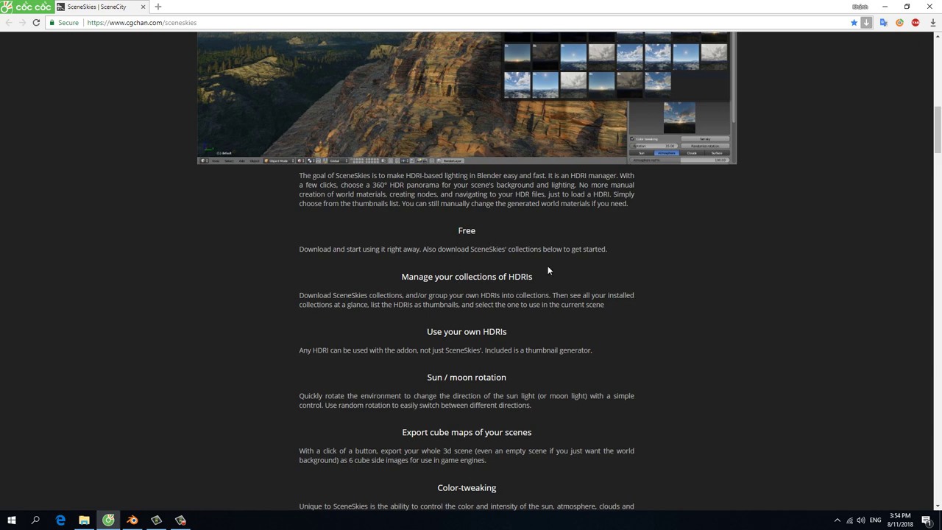
mouse_move(541, 277)
mouse_down()
mouse_move(403, 277)
mouse_move(556, 280)
mouse_up()
click(555, 280)
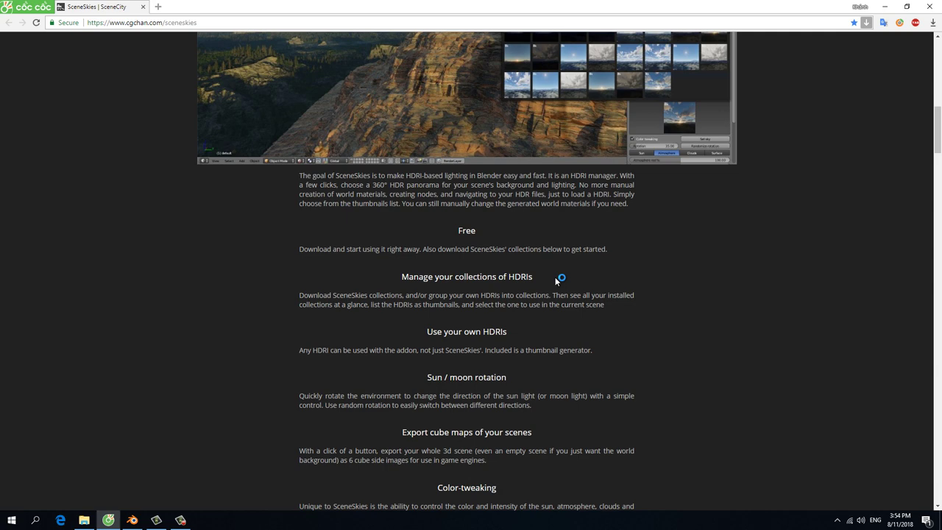
triple_click(435, 277)
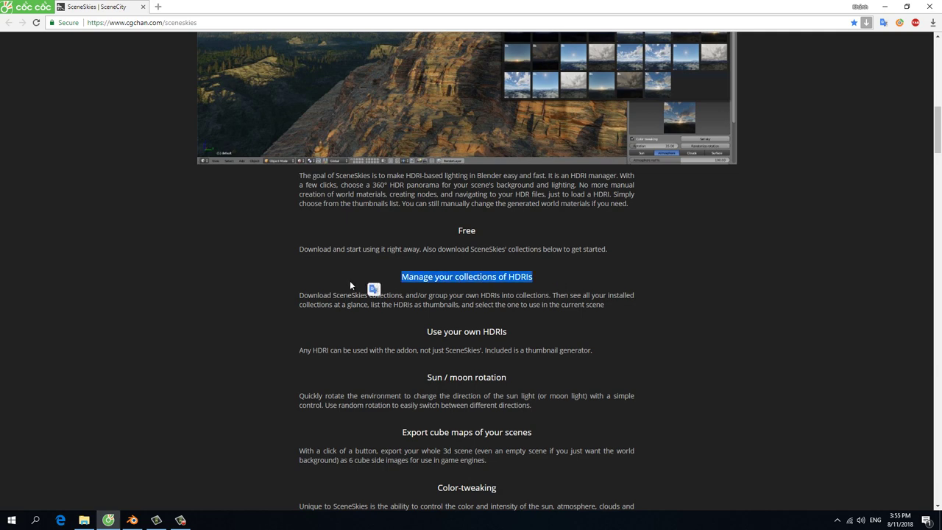
Step: Read the 'Sun / moon rotation' and 'Export cube maps' features, continuing to HDRI Collection 1
scroll(317, 338, down, 2)
scroll(420, 321, up, 1)
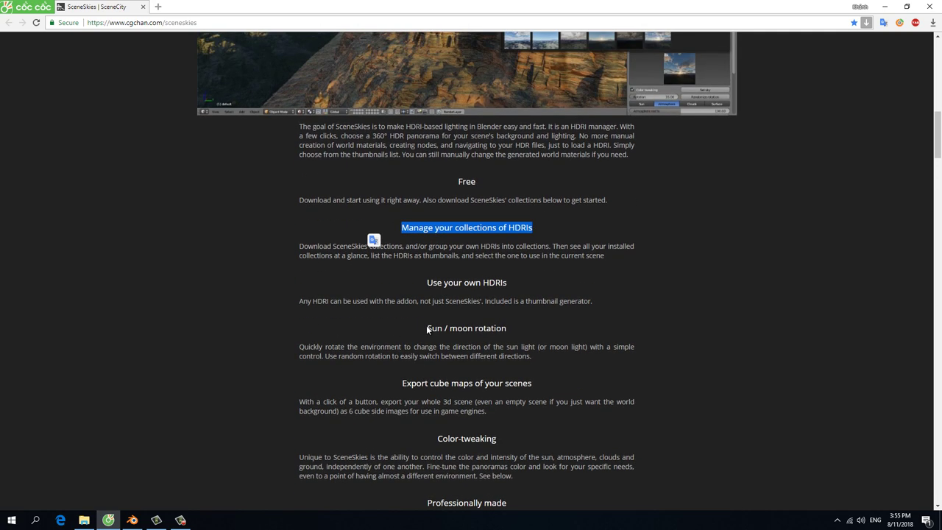
drag(427, 329, 519, 331)
click(521, 331)
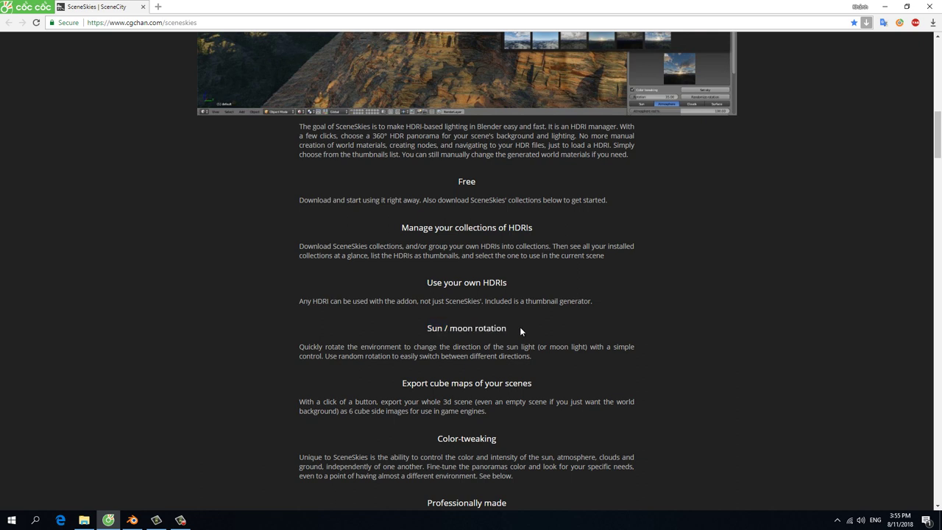
scroll(520, 331, down, 2)
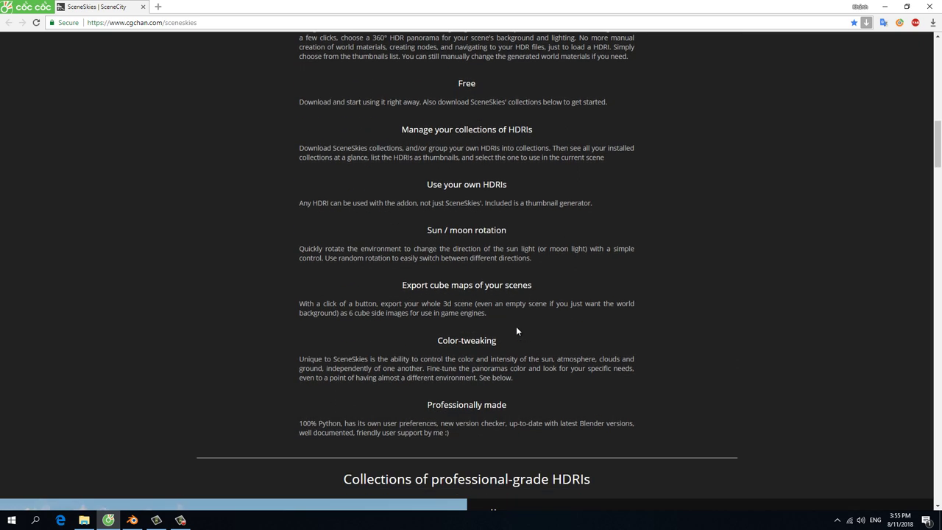
drag(401, 288, 540, 289)
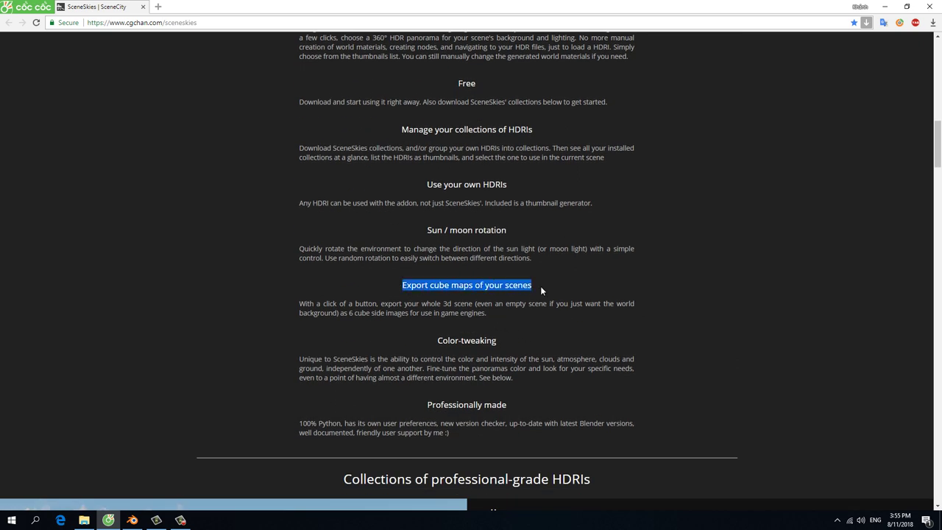
click(515, 327)
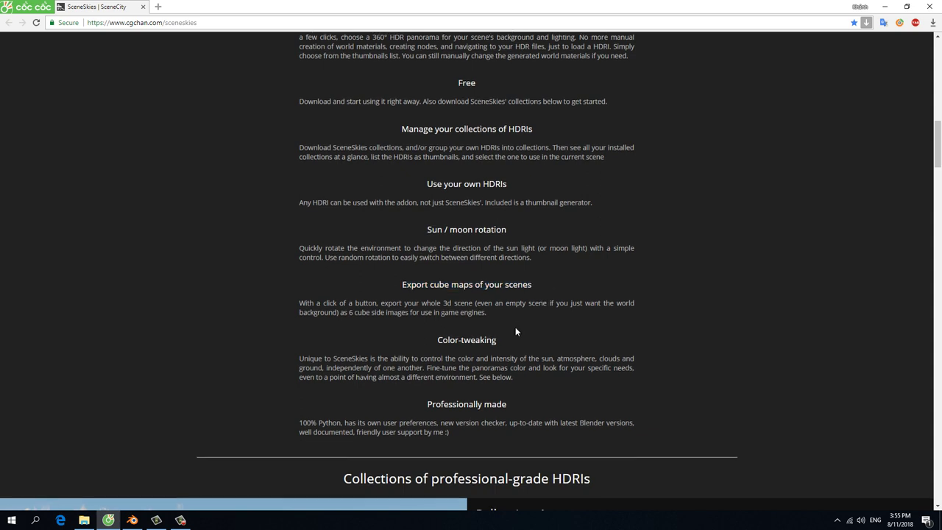
scroll(516, 326, down, 1)
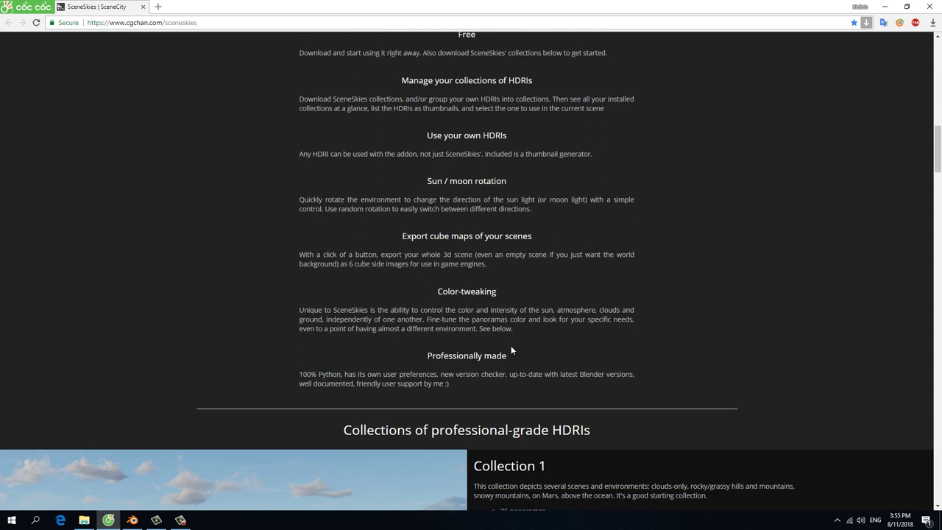
scroll(511, 345, down, 1)
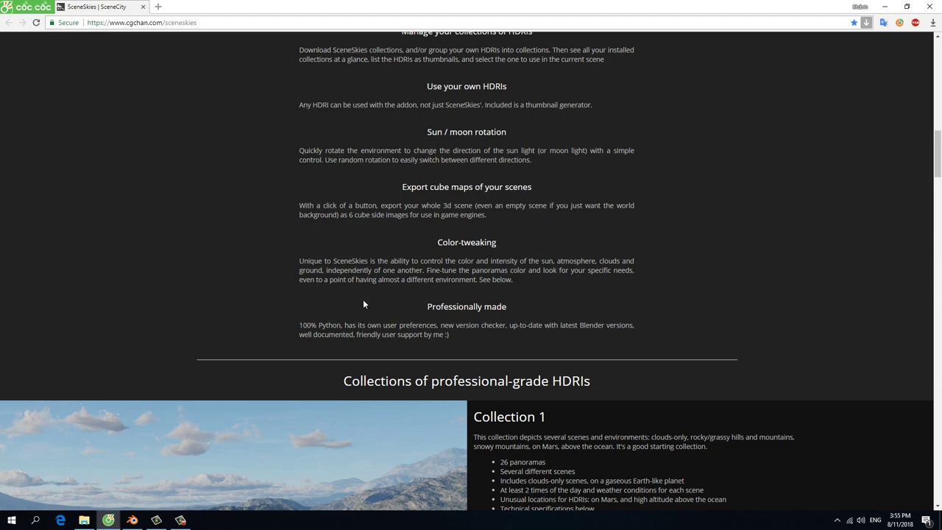
Step: Scroll back and forth through the panoramas of HDRI Collection 1
scroll(551, 309, down, 2)
scroll(551, 310, down, 2)
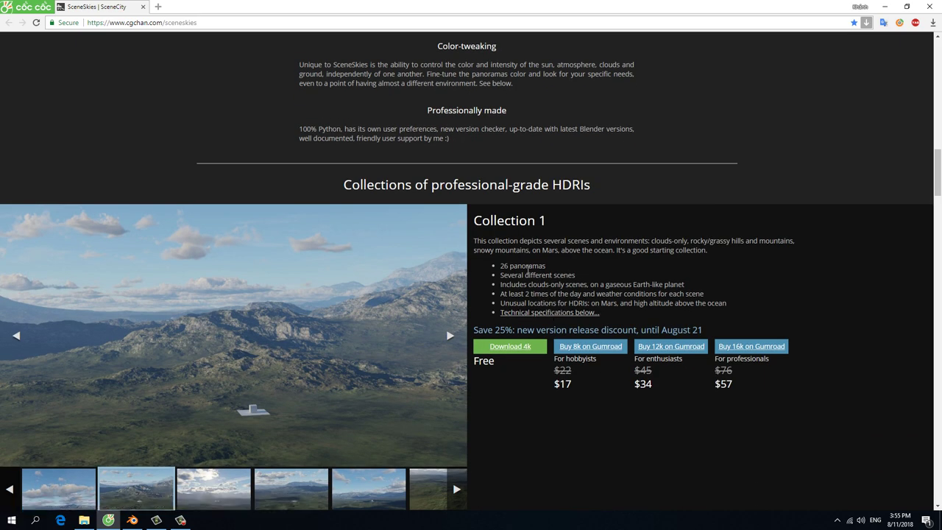
scroll(527, 270, down, 2)
scroll(466, 244, down, 4)
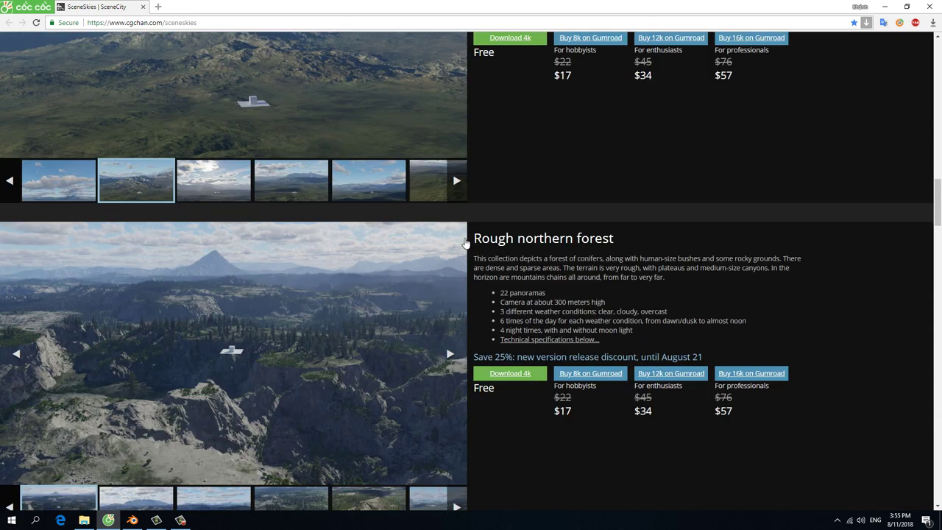
scroll(466, 243, down, 4)
scroll(466, 243, up, 2)
scroll(465, 244, up, 4)
scroll(465, 244, up, 1)
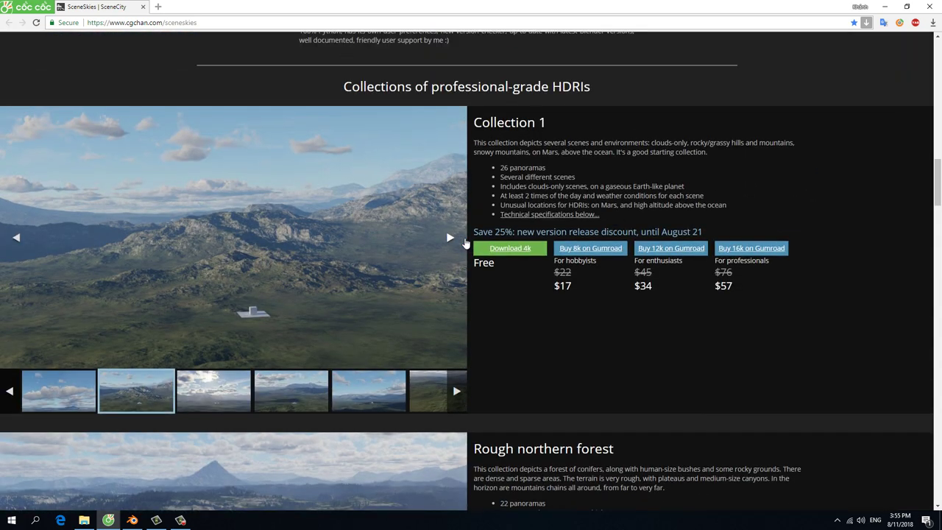
scroll(465, 244, up, 1)
scroll(466, 243, down, 1)
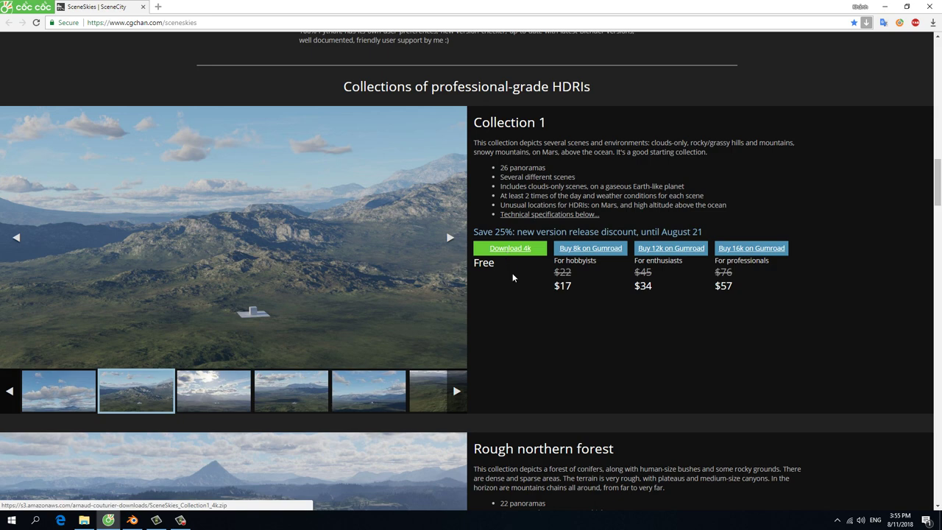
Step: Scroll through the 22-panorama Rough northern forest collection to 'Common characteristics of all panoramas'
scroll(520, 308, down, 2)
scroll(520, 313, down, 3)
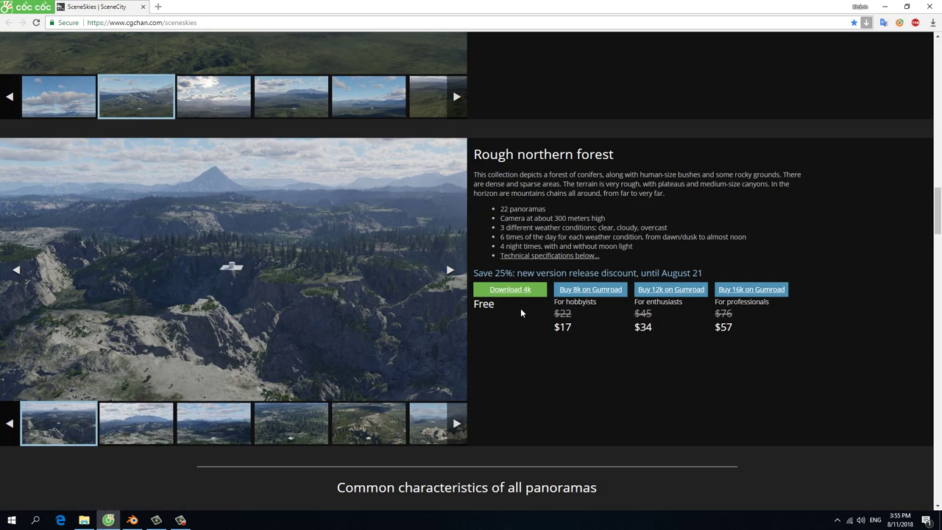
scroll(520, 313, down, 2)
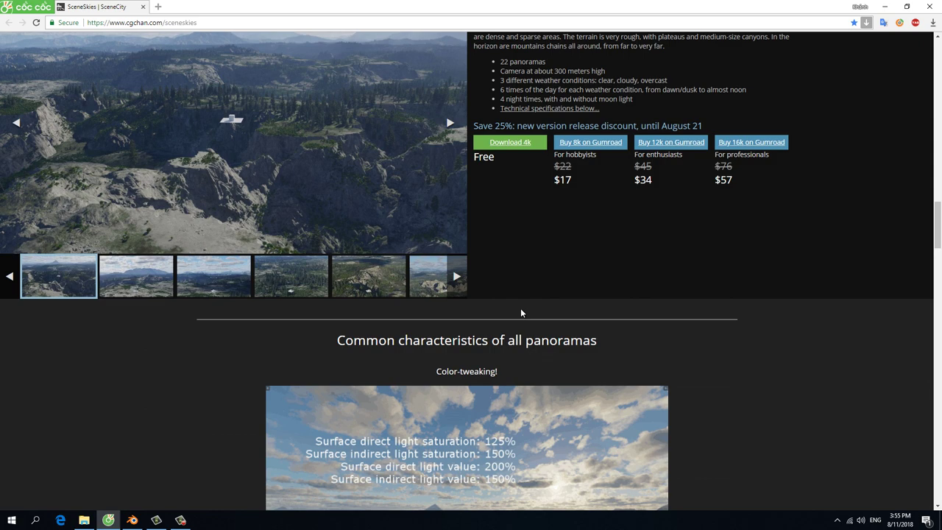
scroll(520, 313, up, 2)
scroll(584, 283, up, 3)
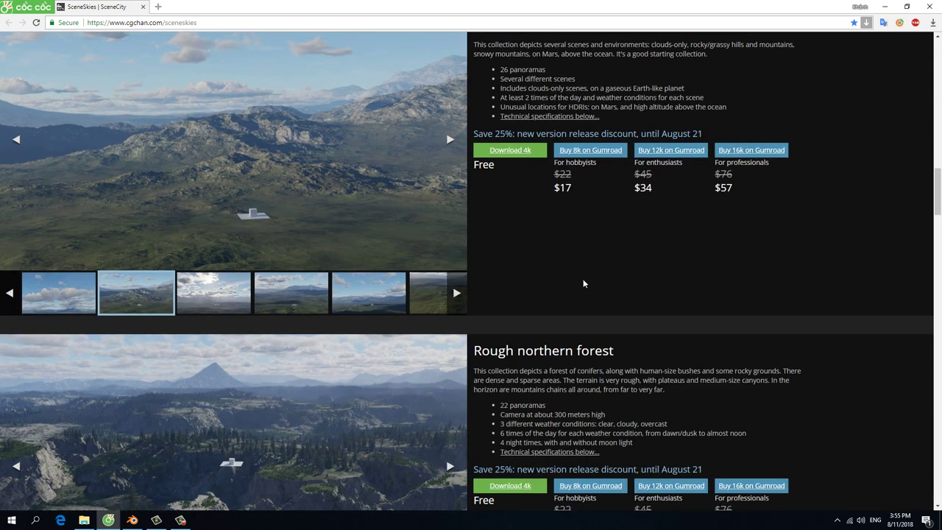
scroll(578, 272, down, 3)
scroll(571, 278, down, 3)
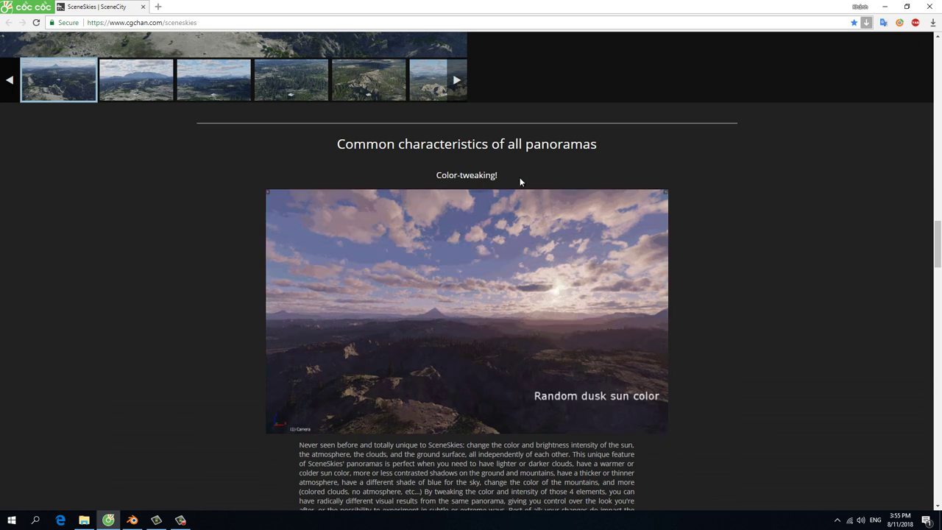
Step: Scroll down through the SceneSkies page's feature sections
scroll(460, 304, down, 1)
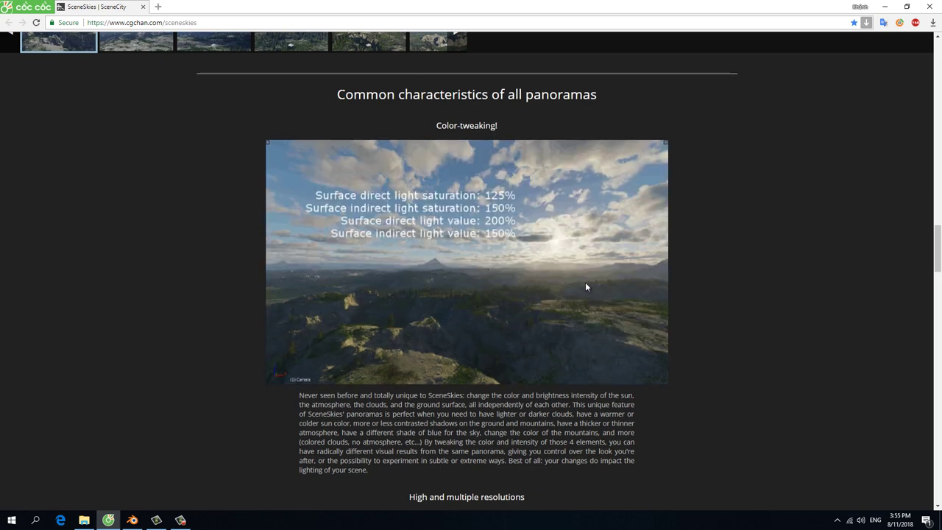
scroll(586, 287, down, 2)
scroll(587, 287, down, 1)
scroll(586, 287, down, 1)
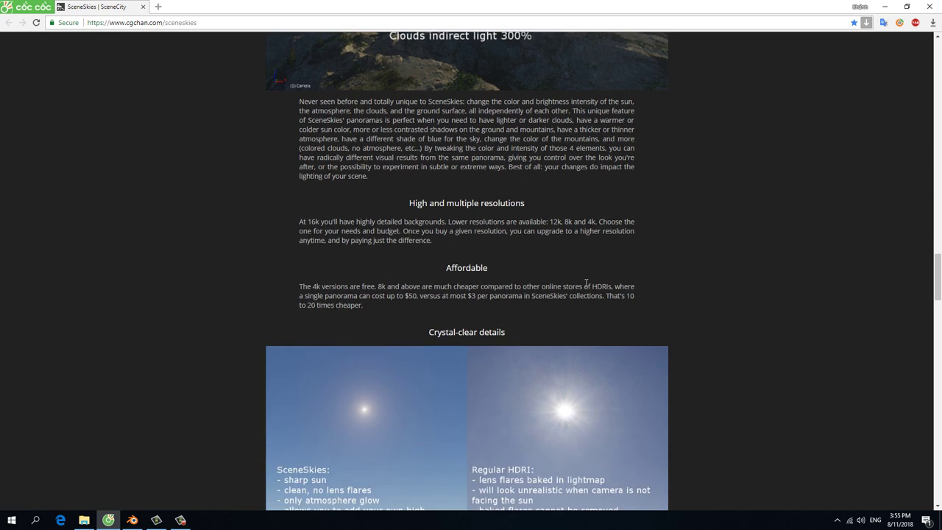
scroll(587, 287, down, 1)
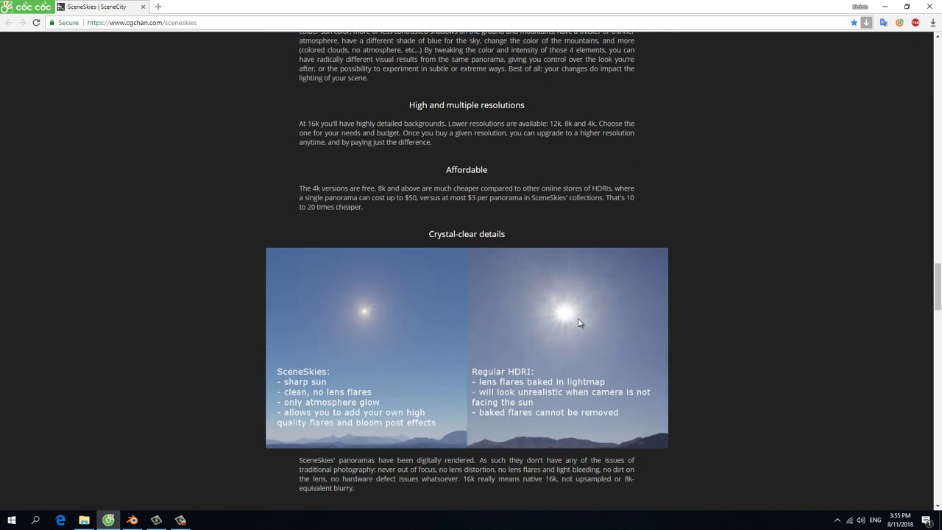
scroll(375, 311, down, 1)
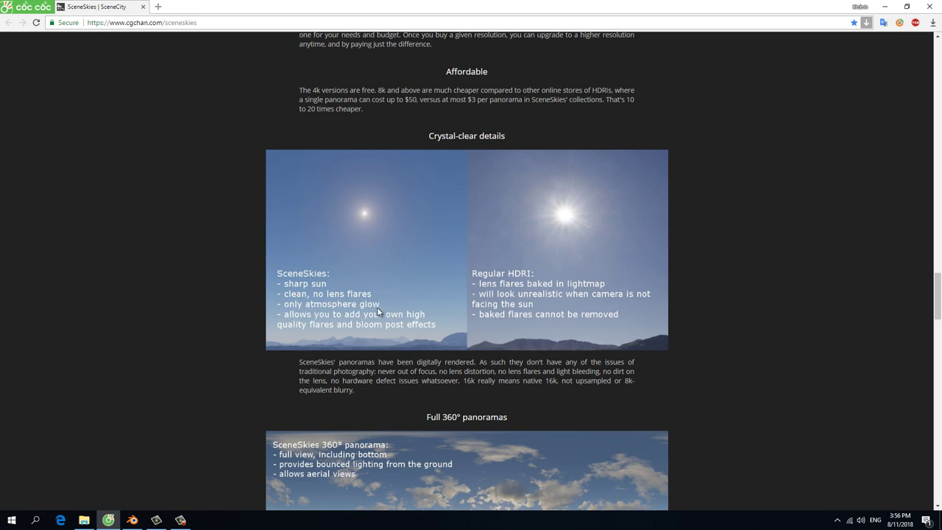
scroll(377, 309, down, 1)
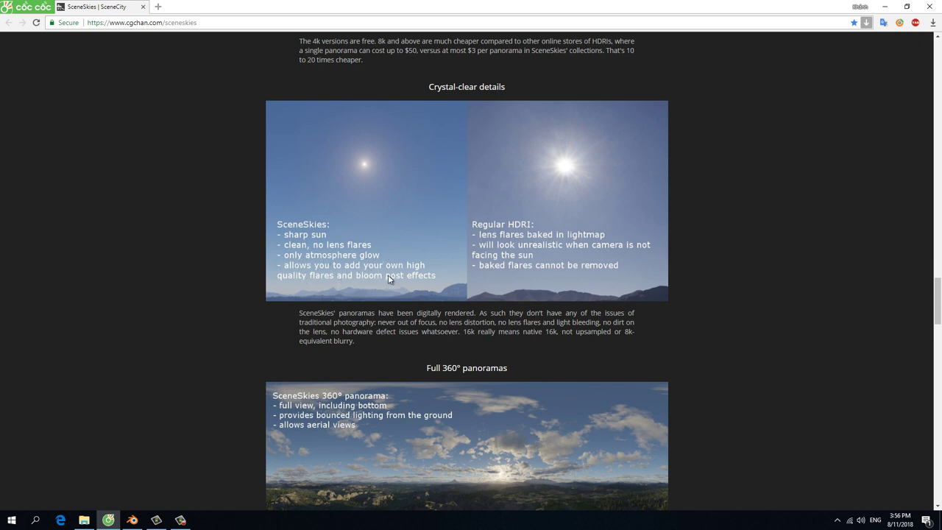
scroll(387, 277, down, 1)
scroll(388, 274, down, 1)
scroll(388, 274, down, 2)
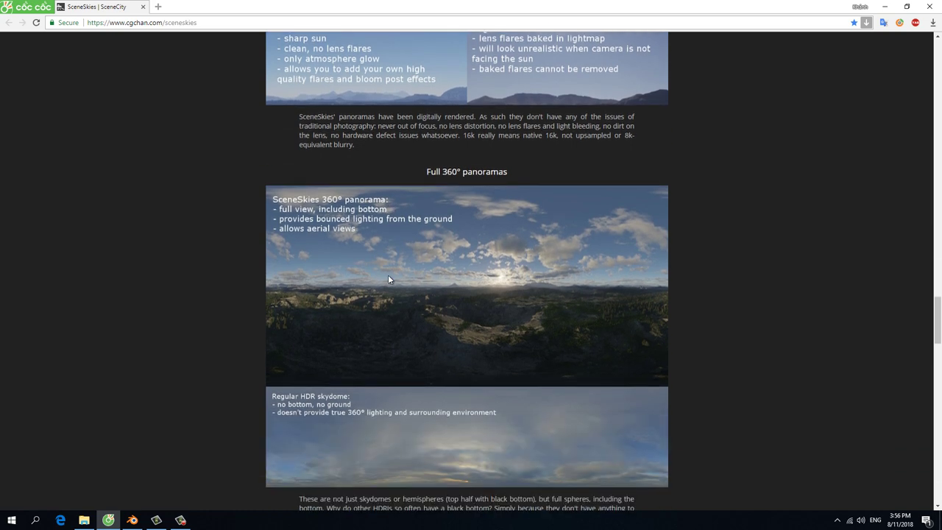
scroll(387, 273, down, 1)
scroll(361, 341, down, 1)
scroll(361, 341, down, 2)
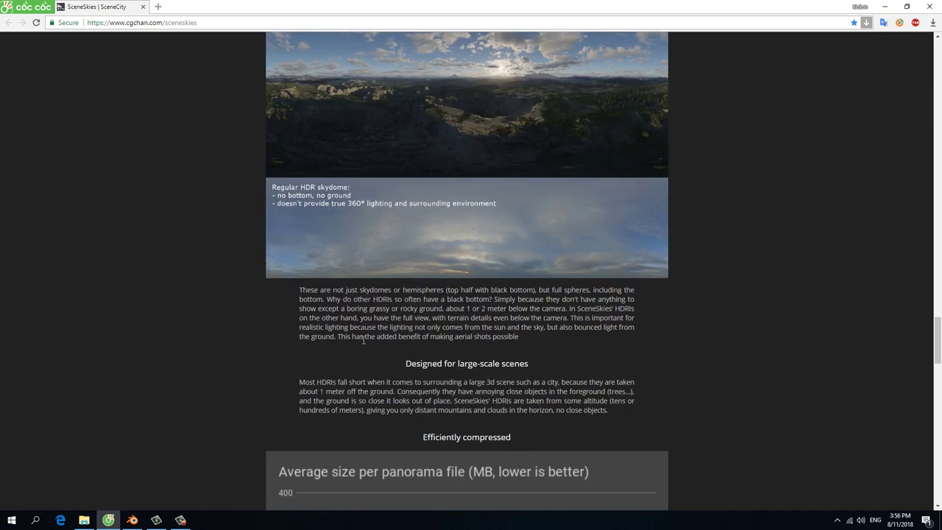
scroll(362, 340, down, 3)
scroll(362, 340, down, 4)
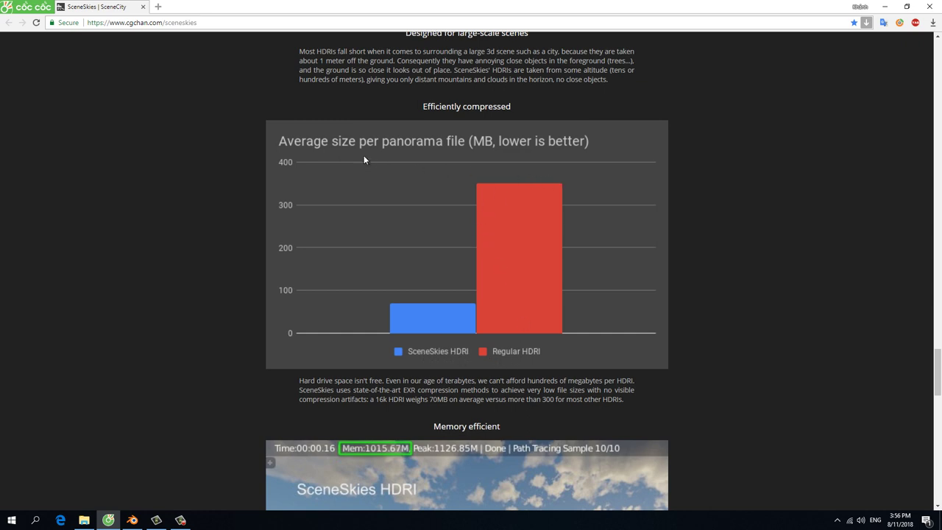
Step: Continue scrolling the SceneSkies page down to its footer
scroll(538, 294, down, 3)
scroll(534, 293, up, 2)
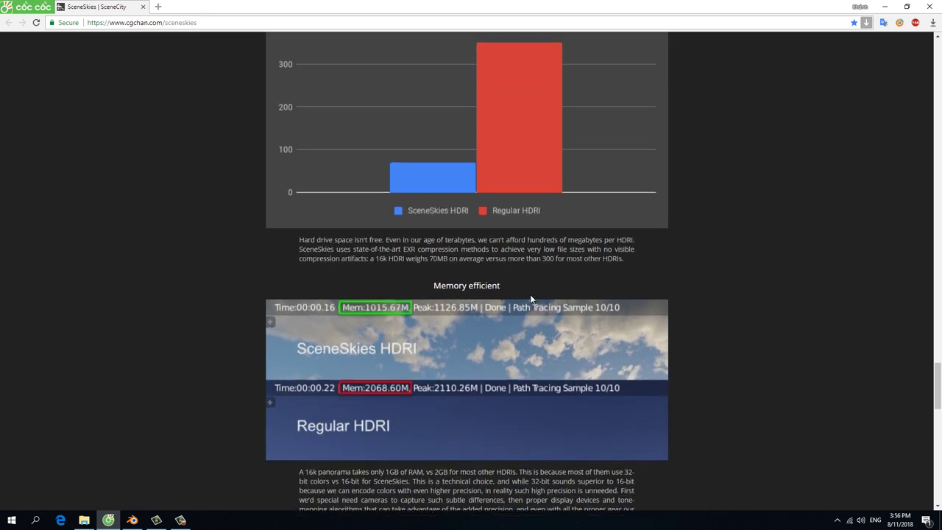
scroll(523, 294, down, 2)
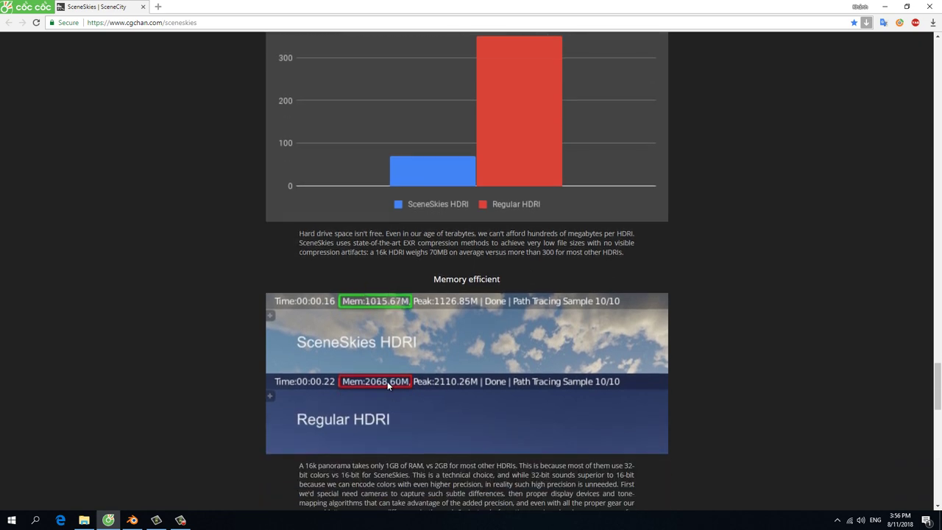
scroll(360, 383, down, 3)
scroll(361, 383, down, 4)
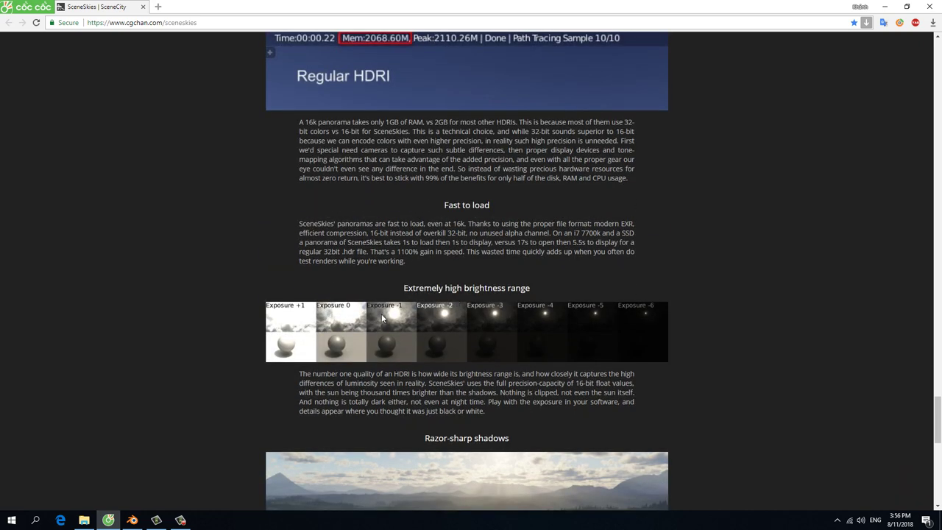
scroll(438, 321, down, 2)
scroll(438, 321, down, 1)
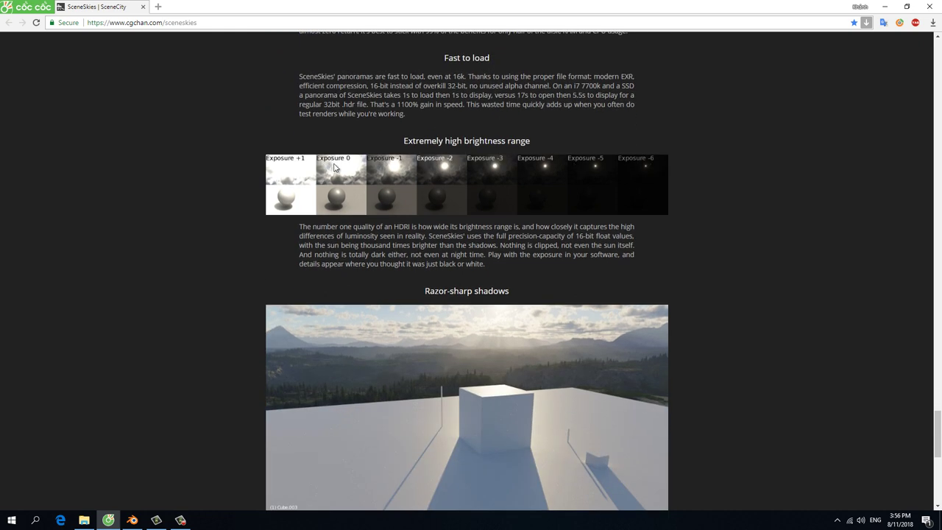
scroll(457, 286, down, 1)
scroll(457, 283, down, 1)
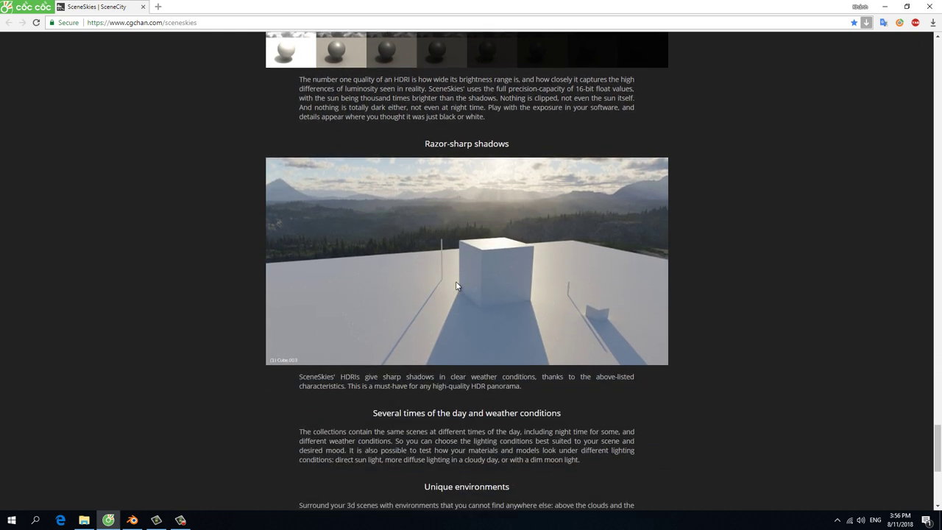
scroll(457, 282, down, 1)
scroll(456, 281, down, 1)
scroll(457, 282, down, 2)
scroll(455, 281, down, 1)
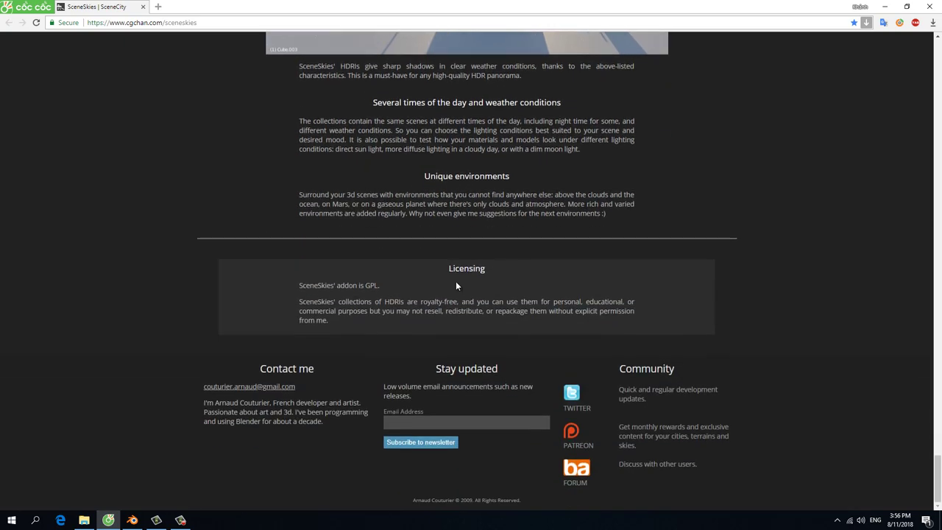
Step: Scroll back up to the Blender addon v1.1.0 download section
scroll(456, 282, up, 4)
scroll(456, 287, up, 10)
scroll(455, 292, up, 5)
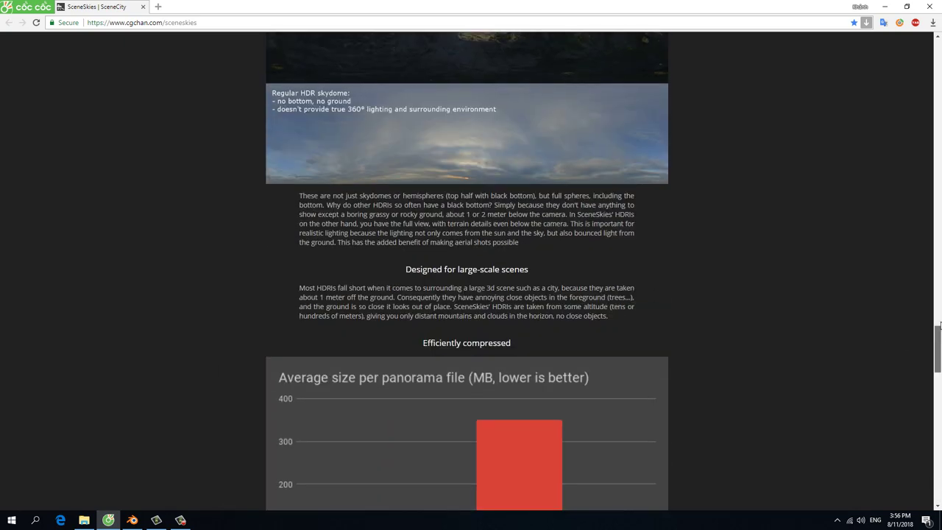
scroll(456, 293, up, 8)
scroll(456, 293, up, 4)
scroll(394, 358, down, 3)
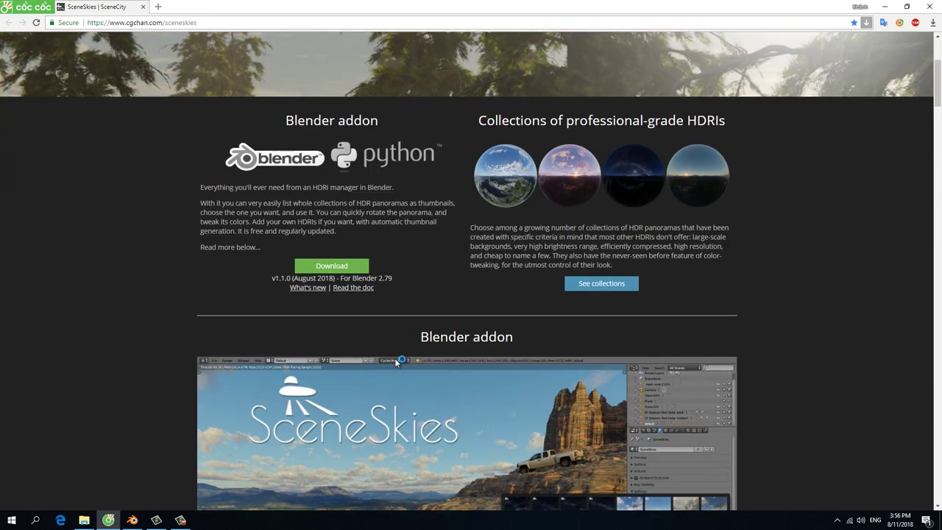
Step: Save sceneskies_1_1_0_install_in_blender.zip into E:\Blender\Addon, then bring Blender forward
click(329, 268)
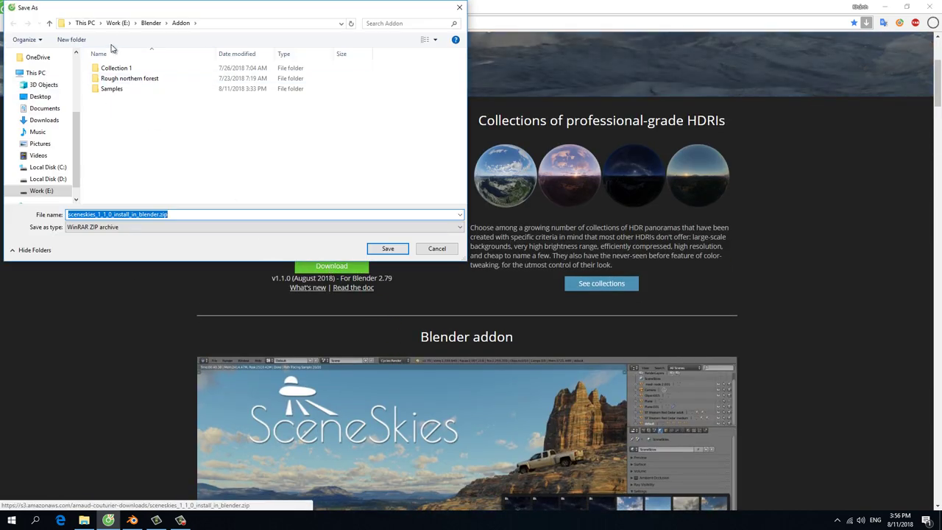
click(380, 249)
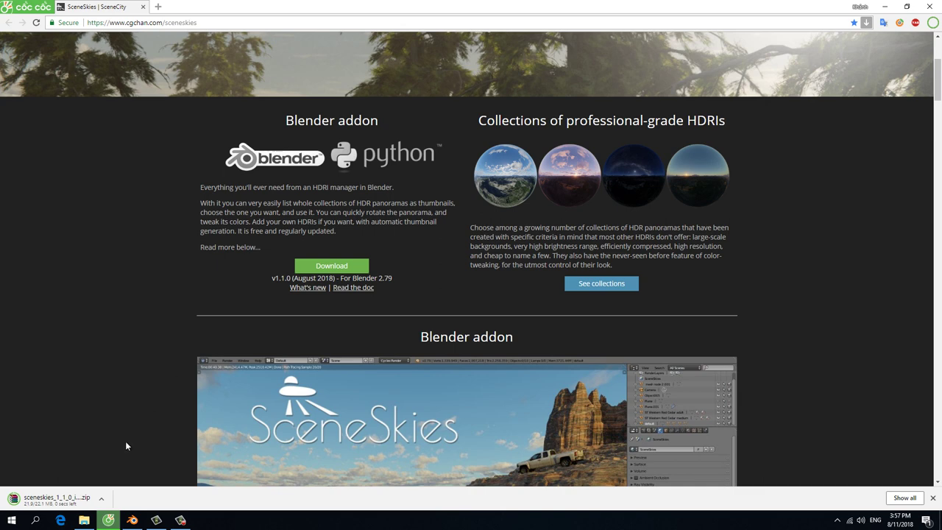
click(132, 520)
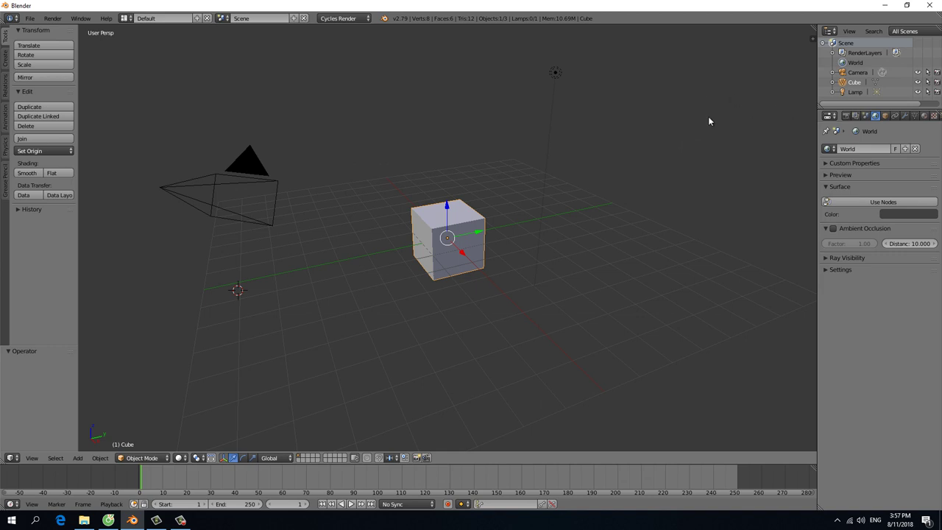
Step: Install sceneskies_1_1_0_install_in_blender.zip from E:\Blender\Addon in User Preferences and enable SceneSkies
click(30, 19)
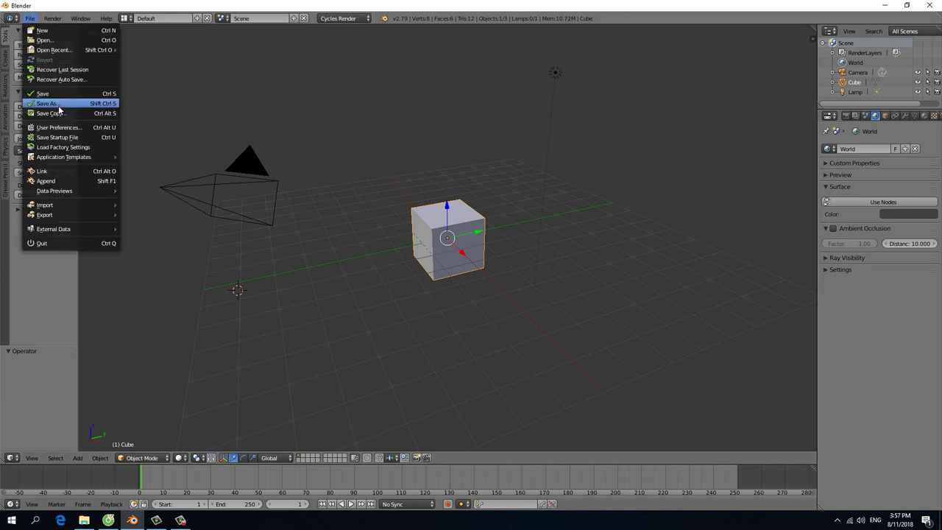
click(93, 128)
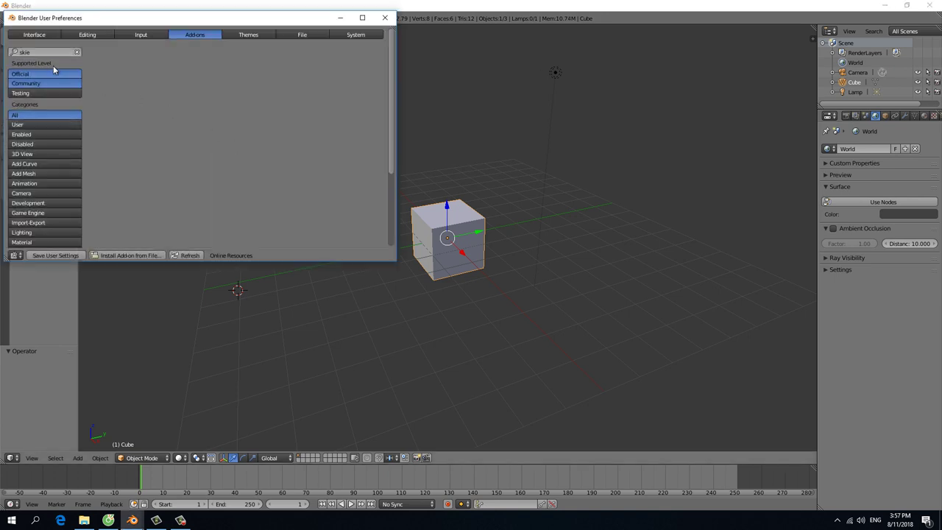
click(76, 52)
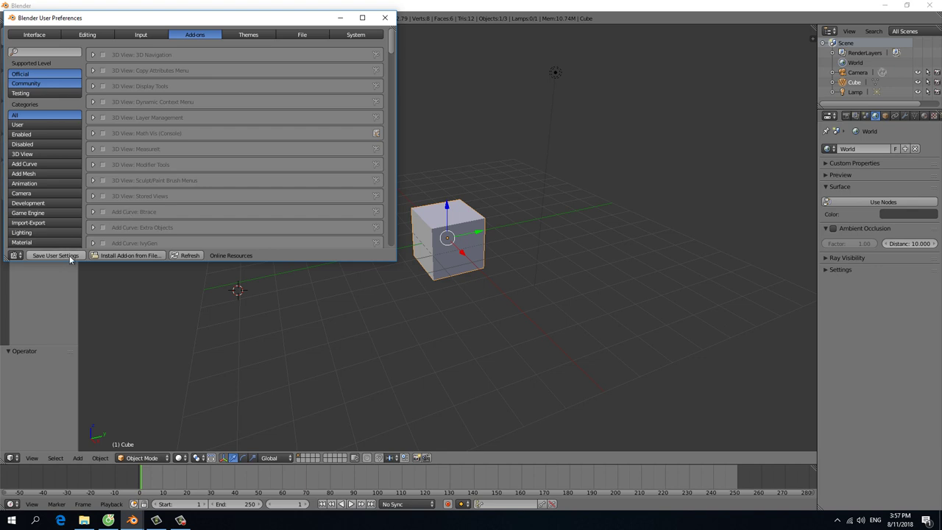
click(126, 256)
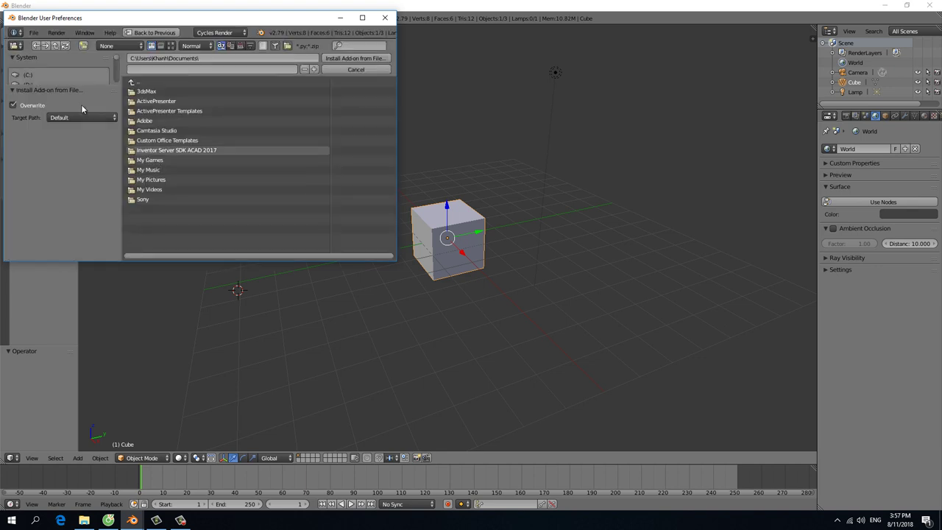
drag(90, 86, 75, 174)
click(43, 96)
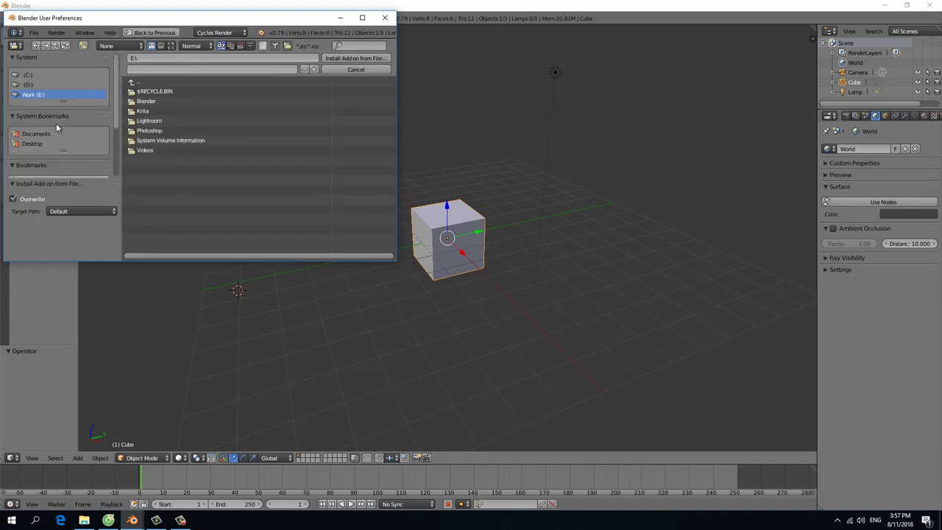
click(156, 101)
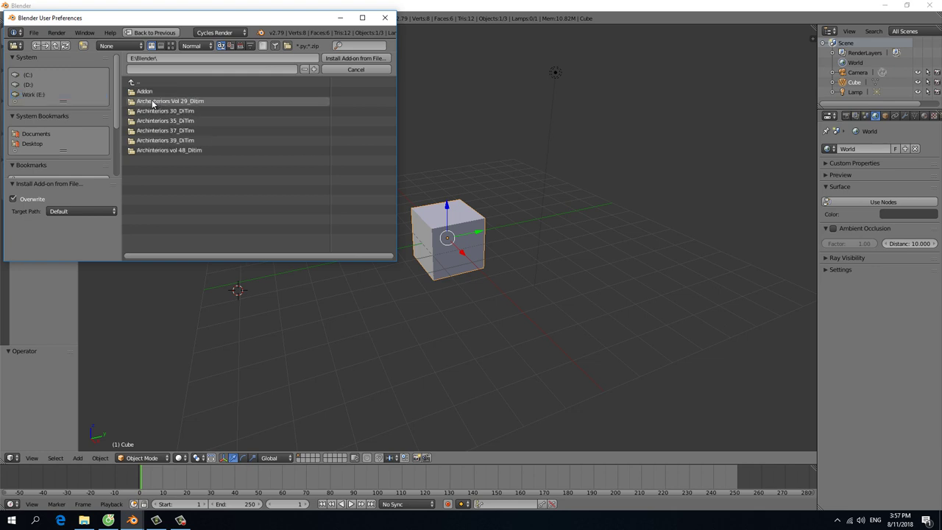
click(144, 92)
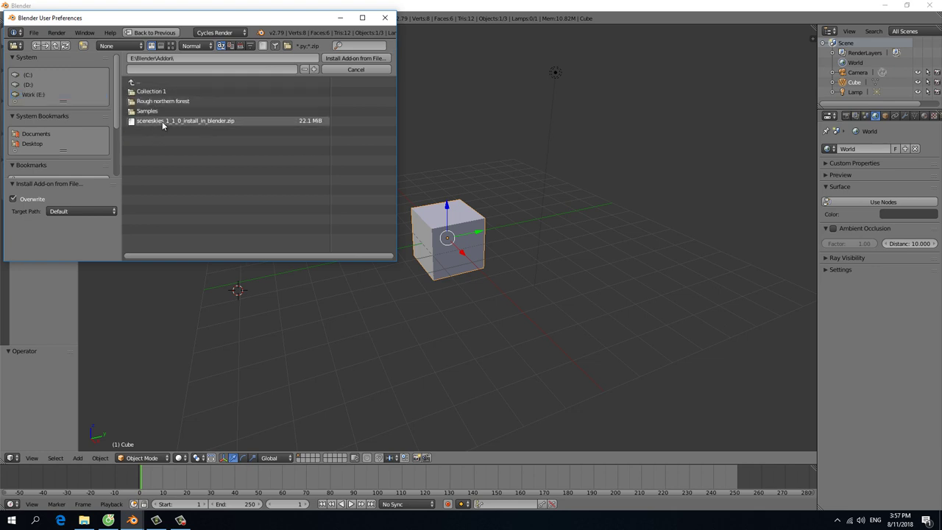
click(187, 121)
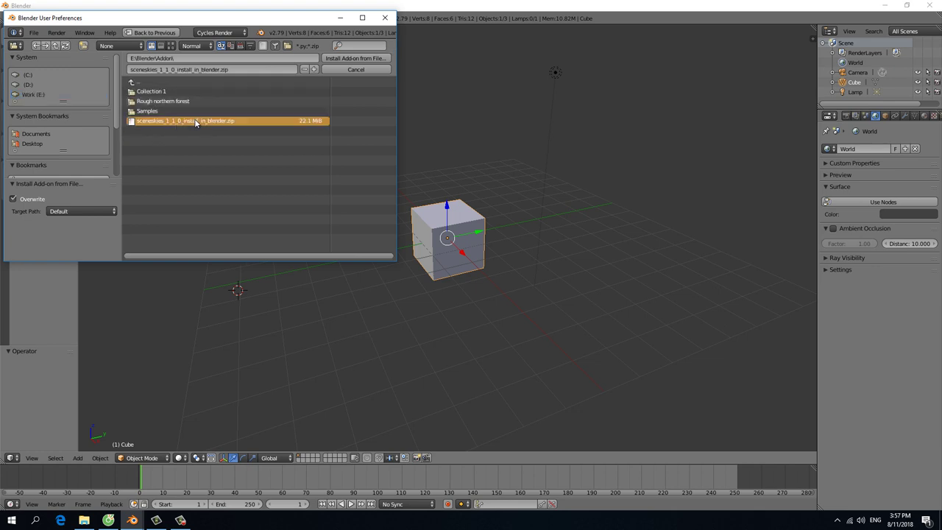
click(346, 57)
click(102, 56)
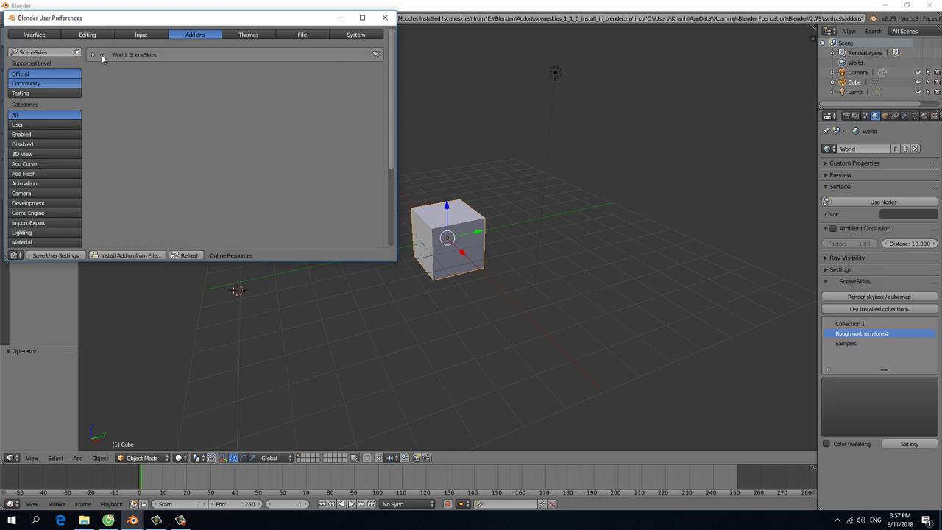
Step: Expand the SceneSkies add-on details and try its home page link, closing the duplicate page
click(93, 54)
drag(259, 24, 477, 116)
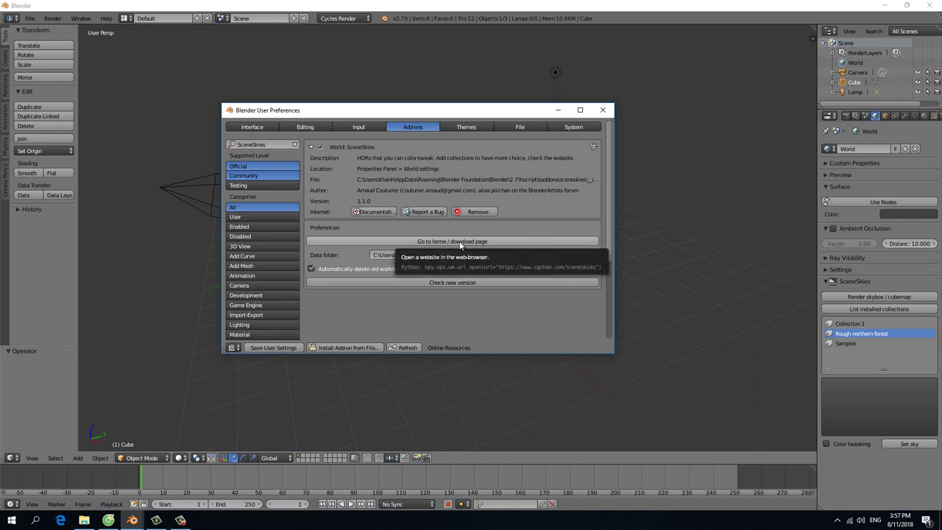
click(460, 242)
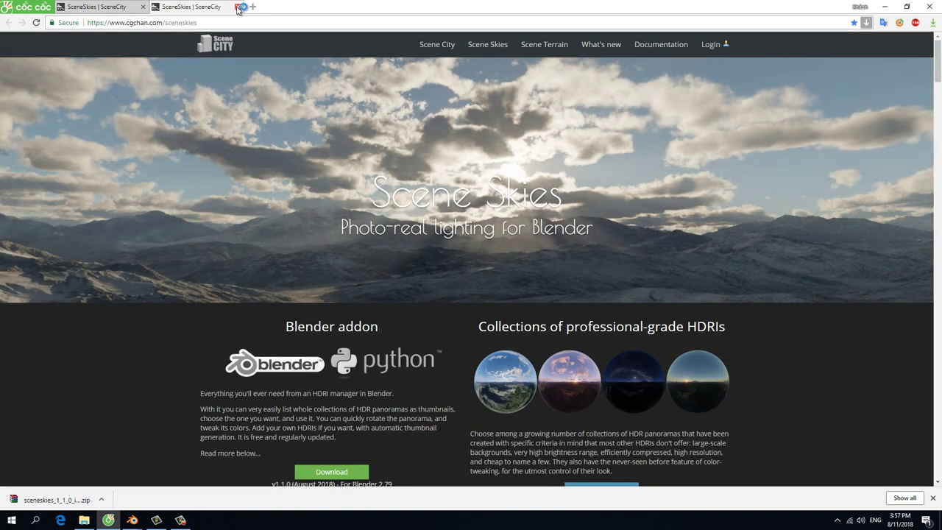
click(238, 7)
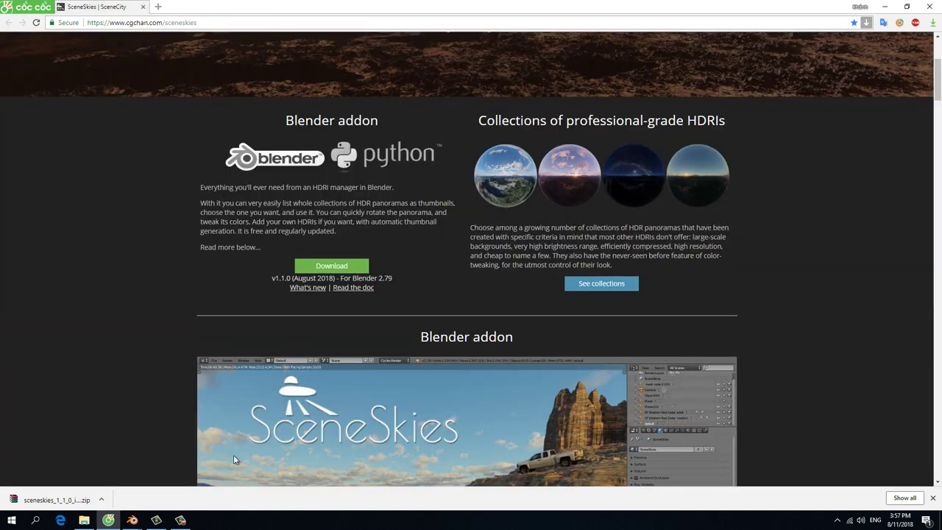
Step: Save the user settings and close the preferences window
mouse_move(132, 520)
click(184, 474)
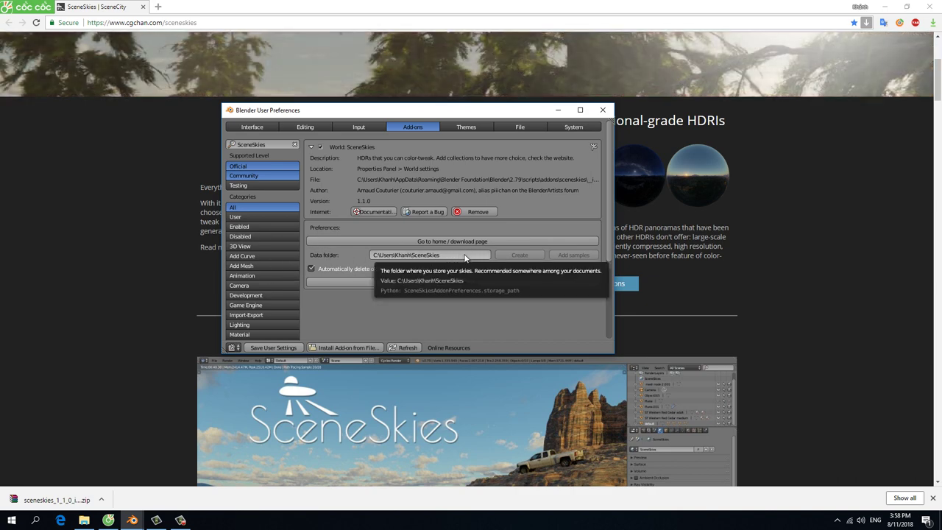
click(284, 348)
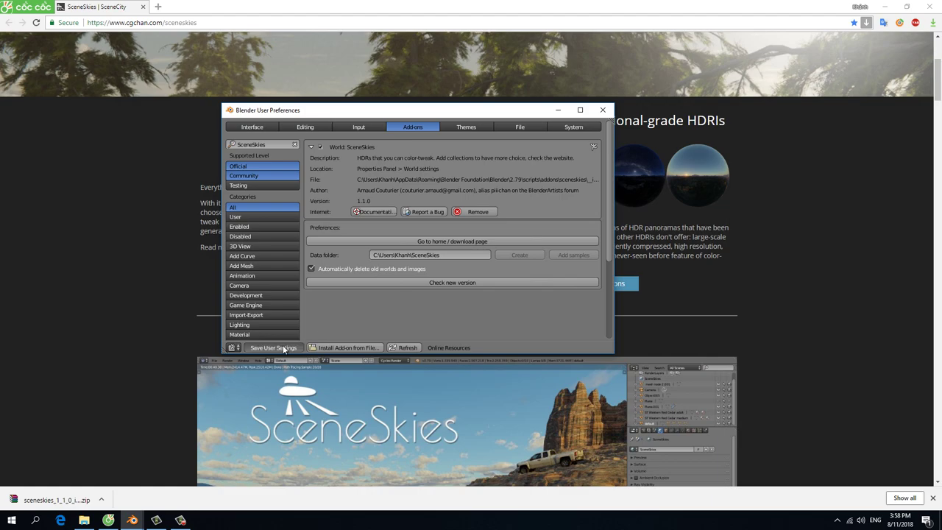
click(603, 110)
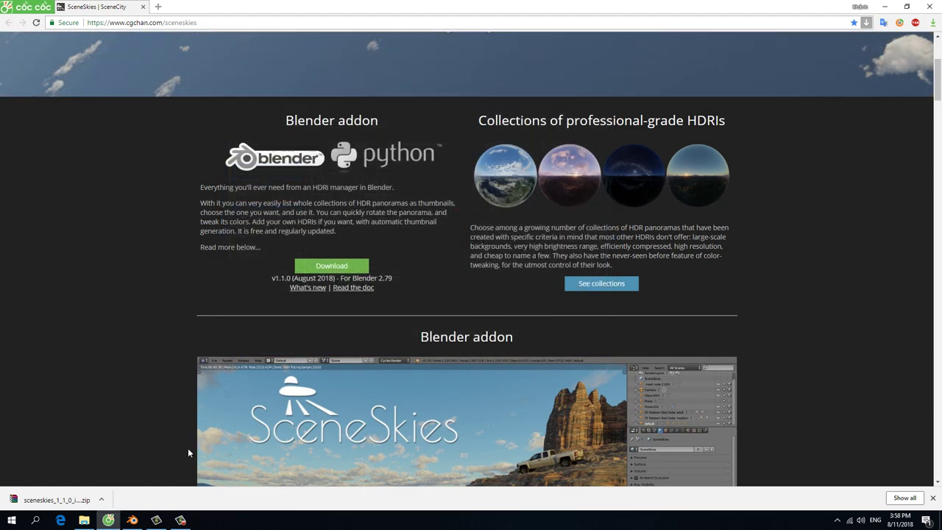
Step: List the installed collections and preview Collection 1, Rough northern forest and Samples
click(132, 521)
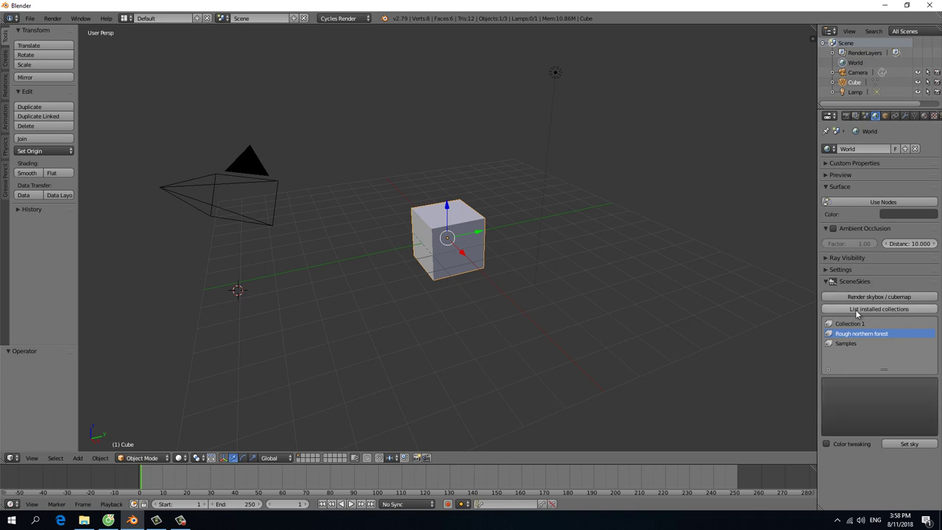
click(896, 307)
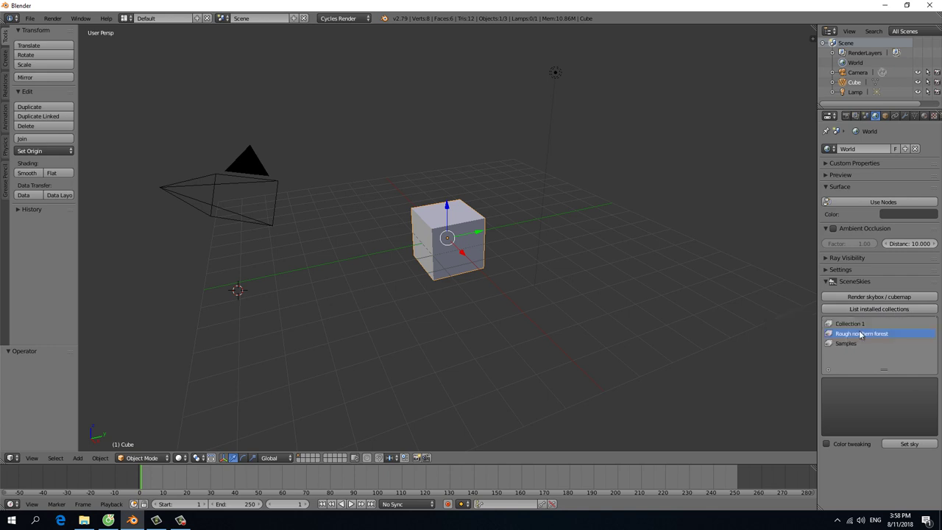
click(859, 325)
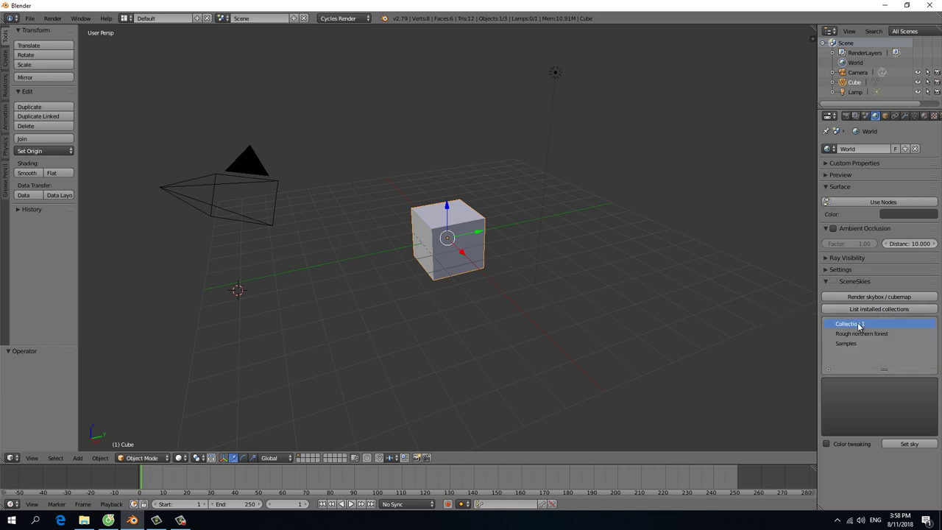
click(858, 333)
click(852, 344)
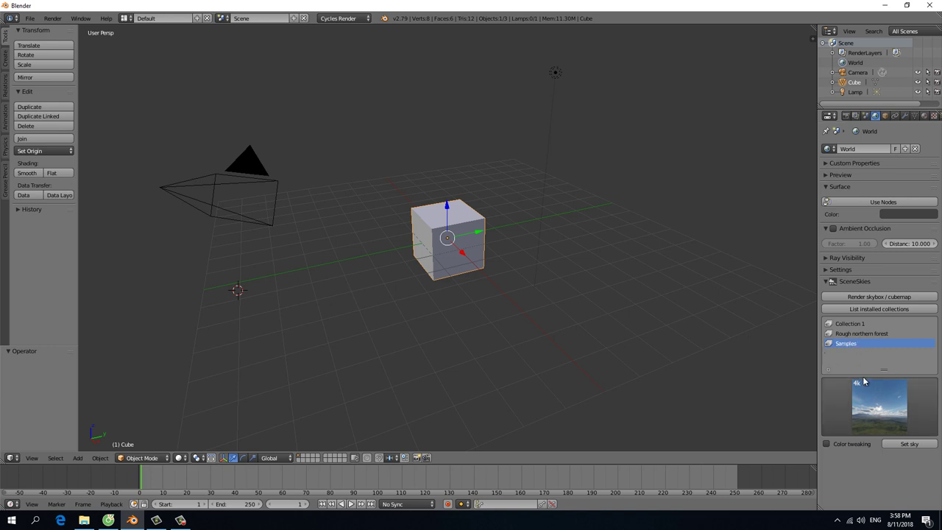
click(851, 324)
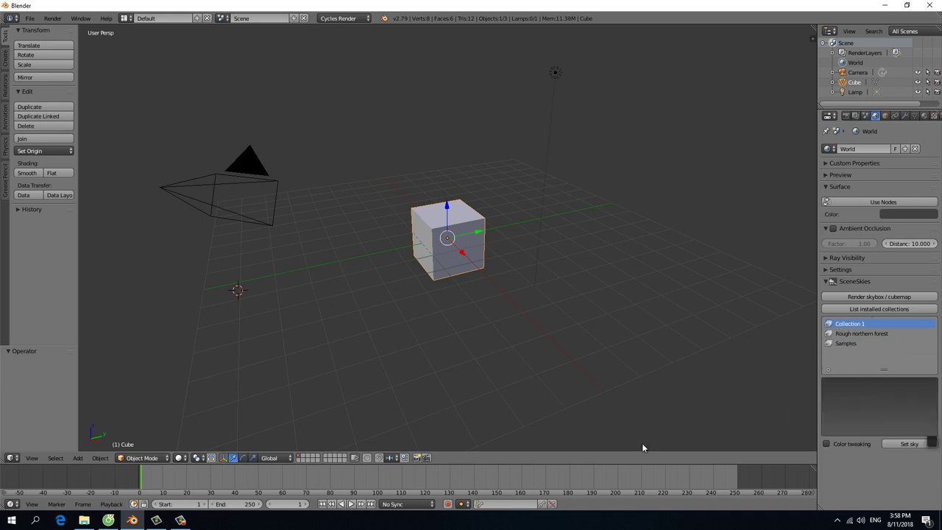
mouse_move(108, 521)
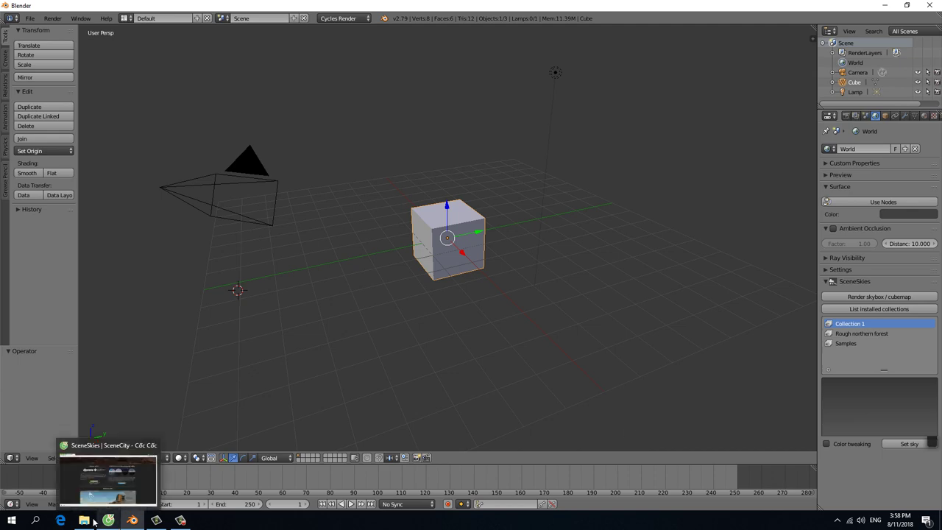
Step: Reopen Blender's User Preferences on the SceneSkies add-on to find its data folder setting
click(84, 520)
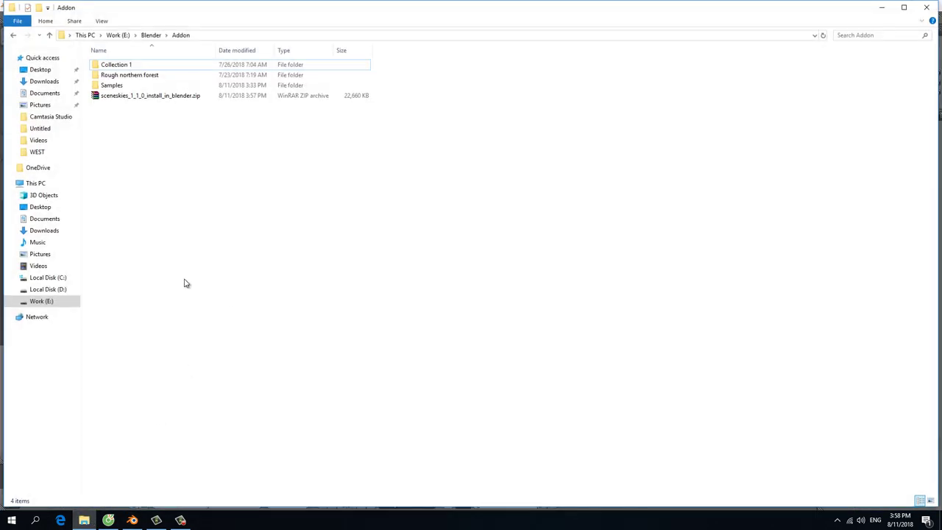
click(133, 521)
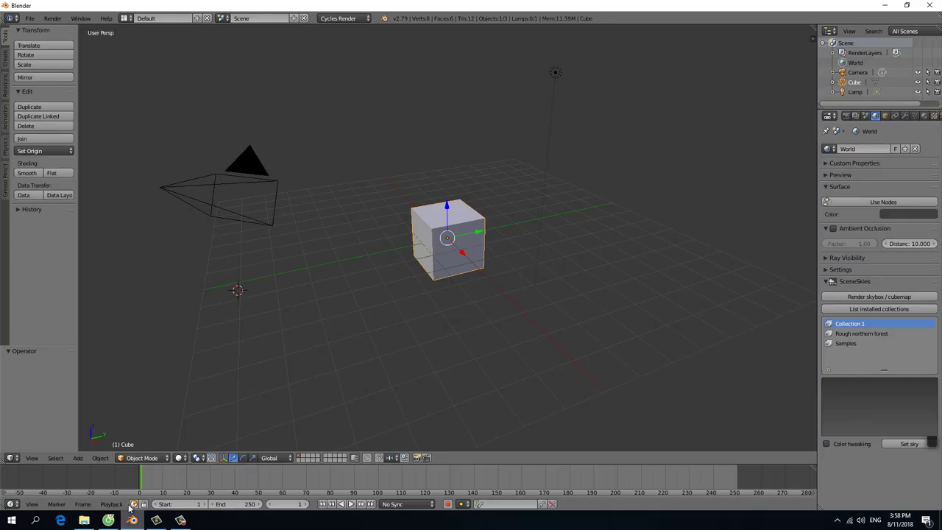
click(31, 20)
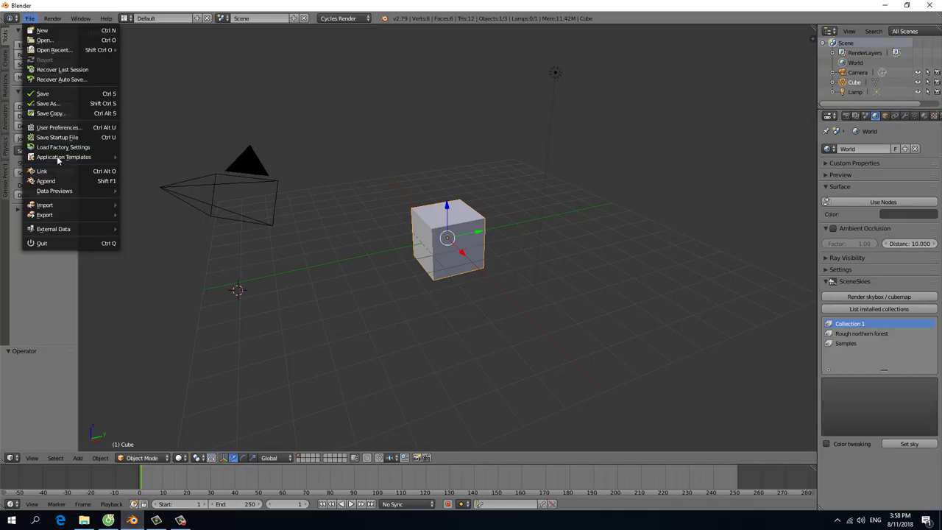
click(56, 127)
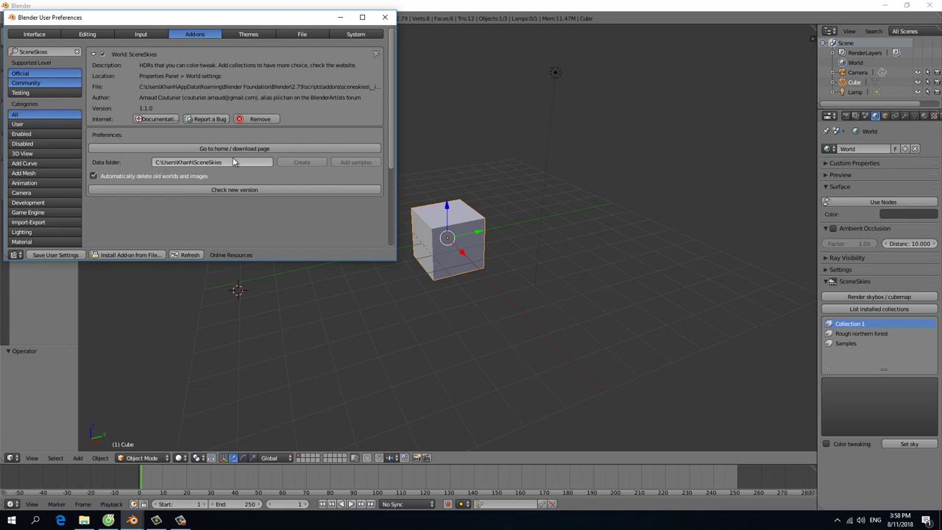
Step: Locate the SceneSkies data folder under C:\Users and inspect its Samples folder
click(84, 520)
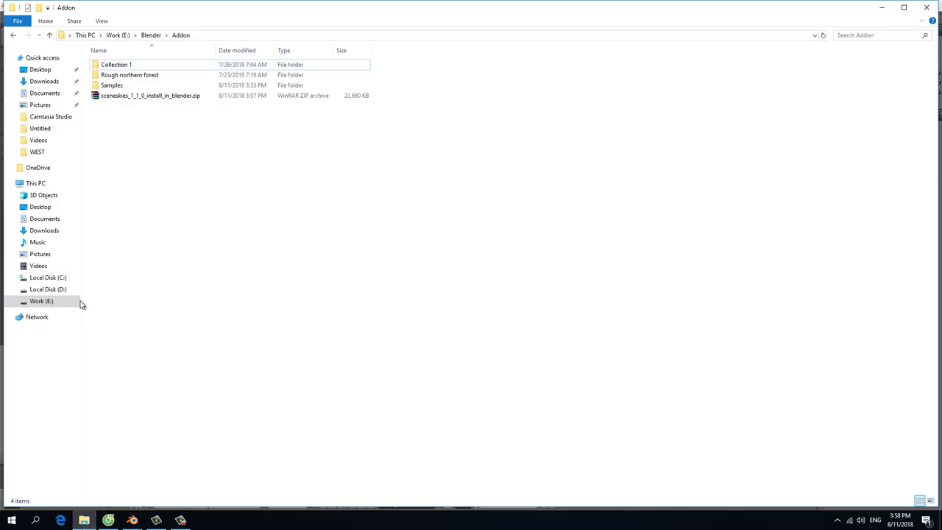
click(50, 277)
double_click(114, 126)
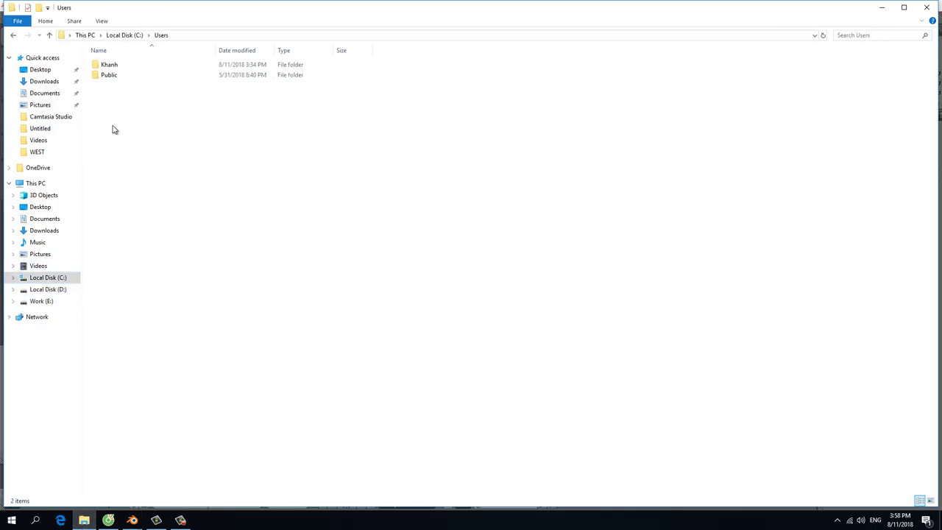
double_click(114, 66)
double_click(122, 260)
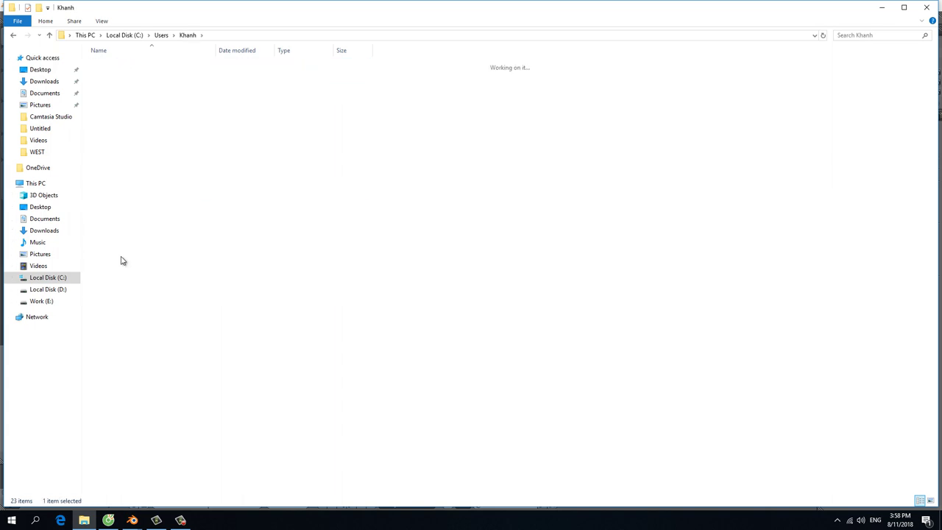
double_click(119, 65)
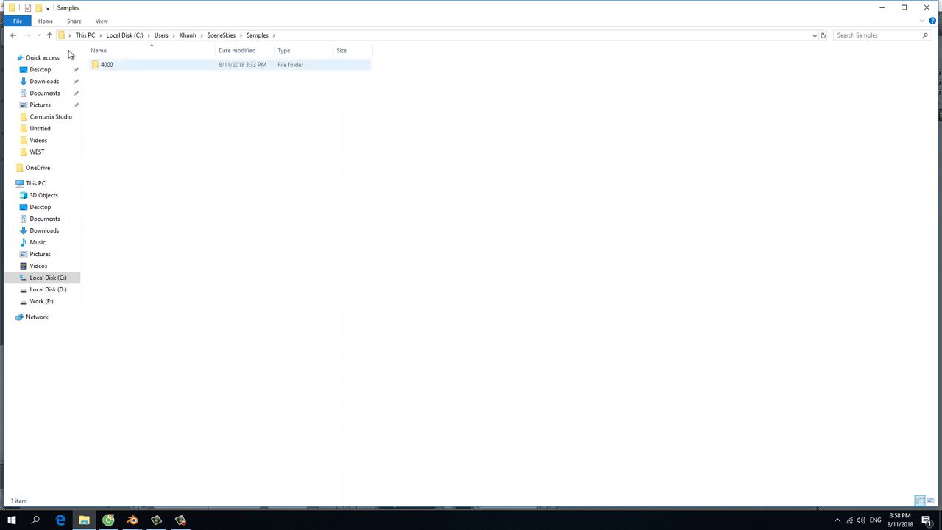
click(50, 35)
Step: Copy Collection 1 and Rough northern forest from E:\Blender\Addon into the SceneSkies data folder
click(45, 302)
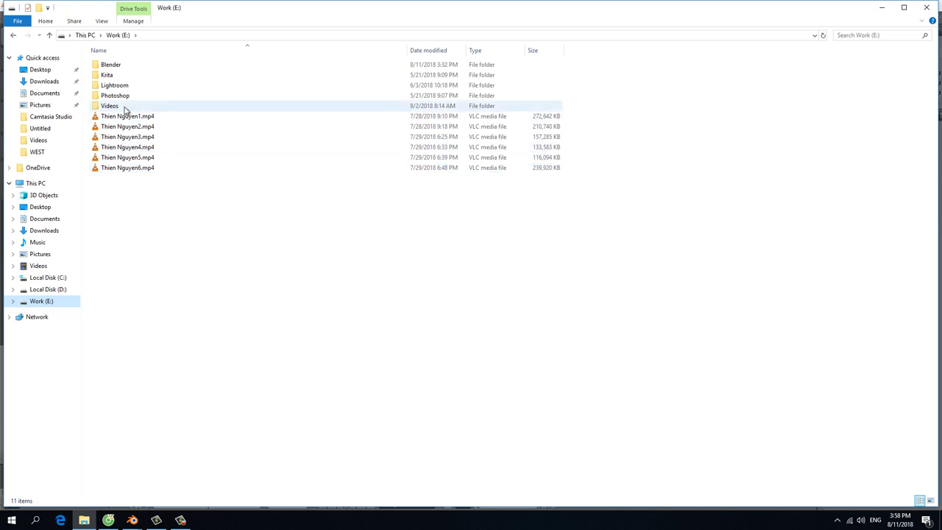
double_click(117, 65)
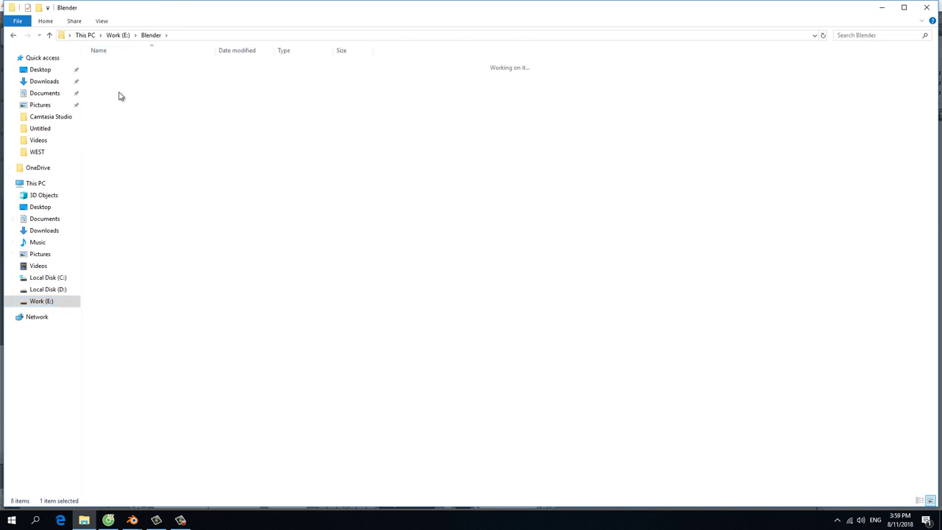
double_click(120, 97)
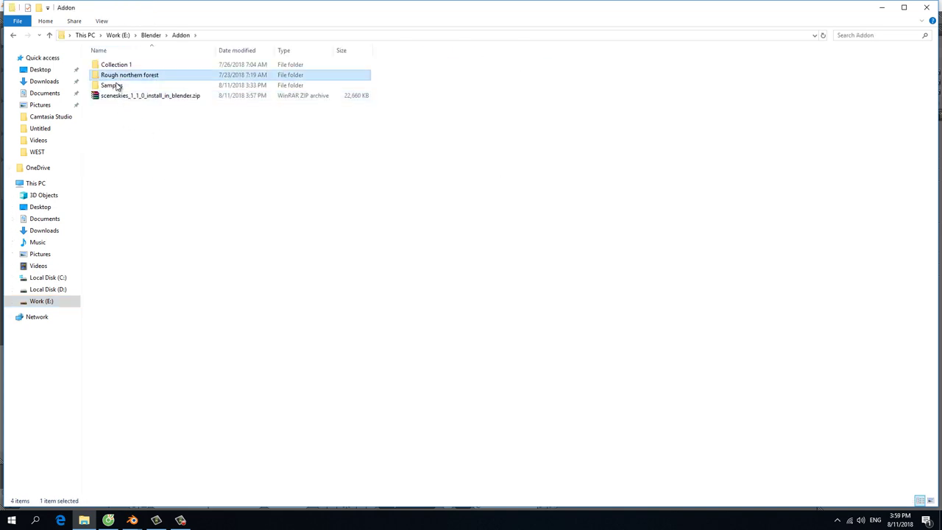
ctrl+click(124, 66)
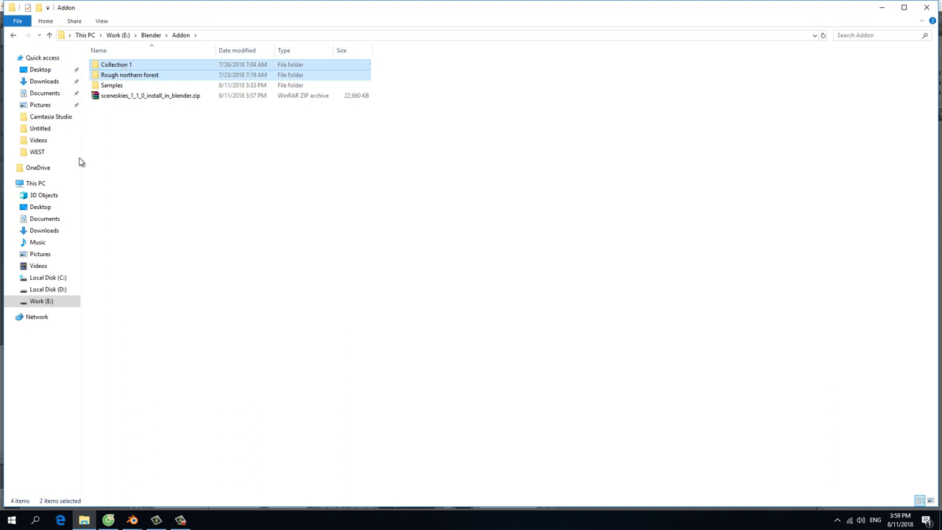
click(46, 278)
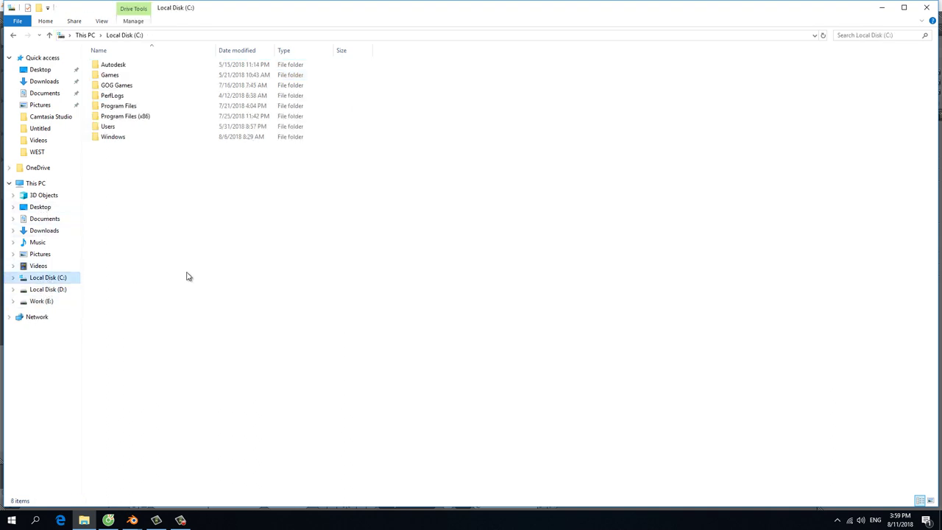
double_click(131, 127)
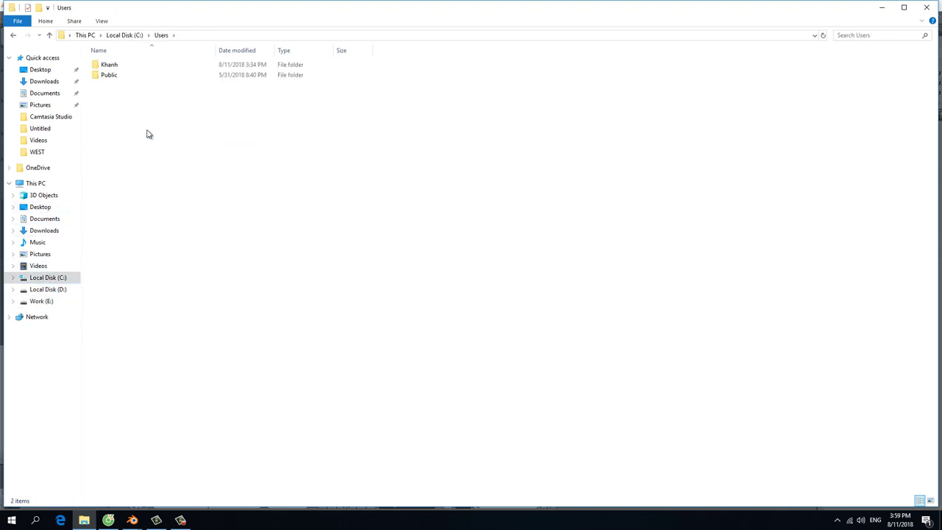
double_click(114, 65)
double_click(118, 260)
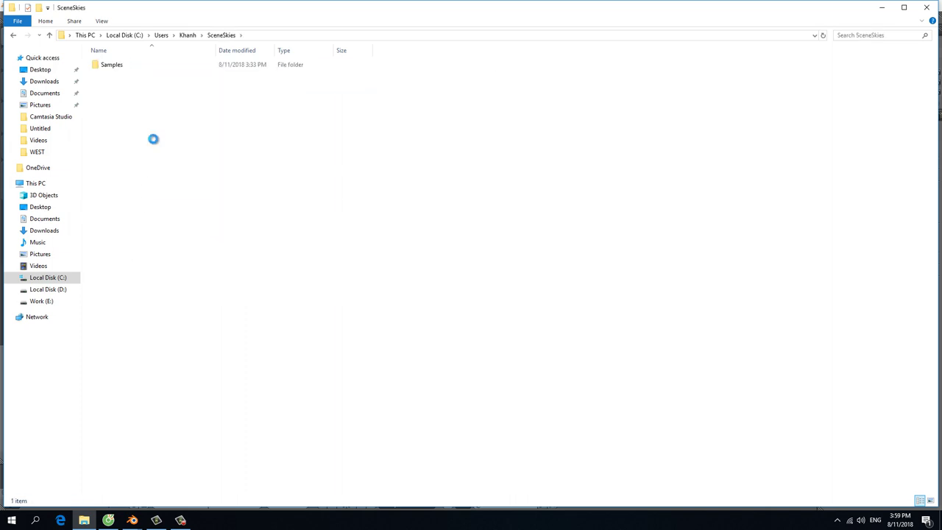
key(ctrl+v)
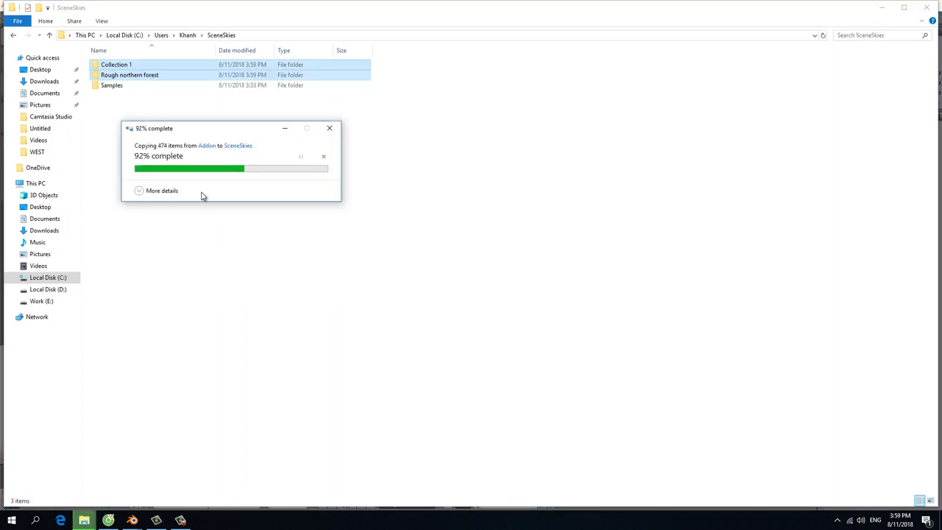
mouse_move(132, 520)
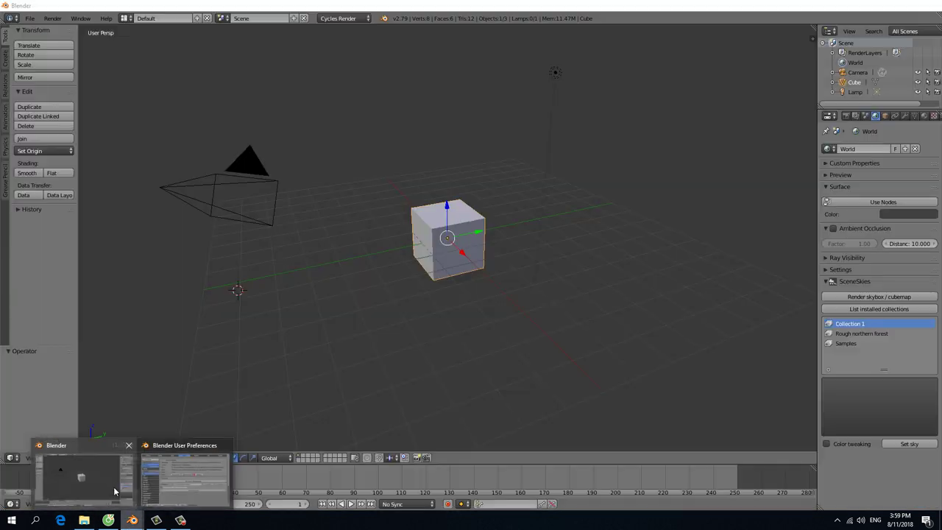
Step: Refresh the collection list, then pick the snowy mountain panorama from Collection 1's thumbnail grid
click(114, 491)
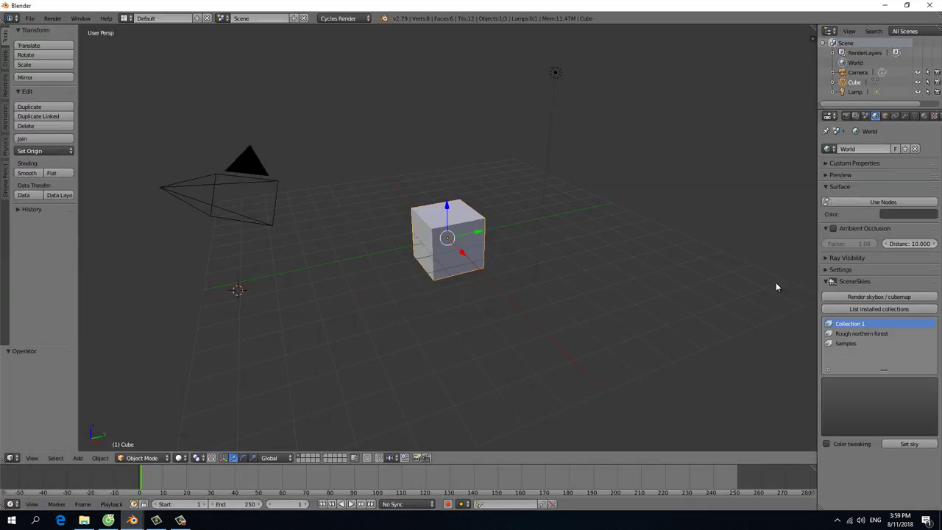
click(847, 308)
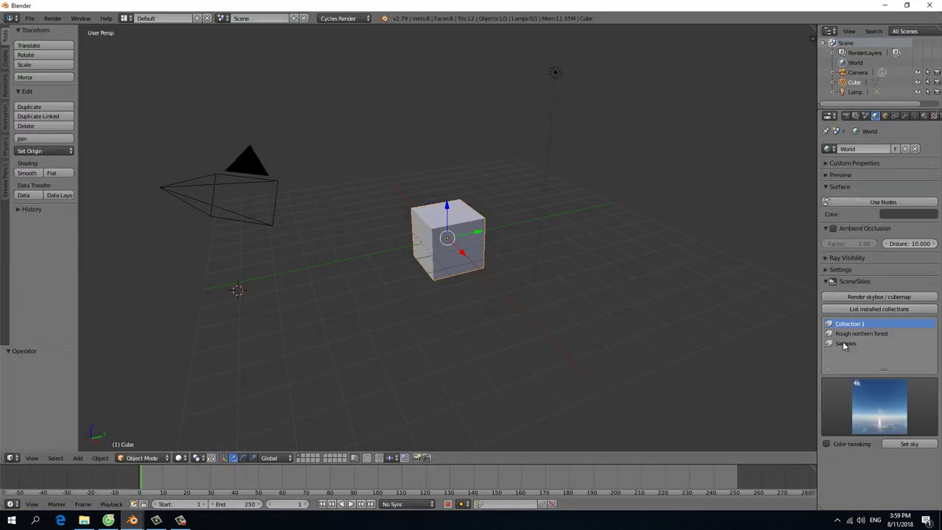
click(854, 335)
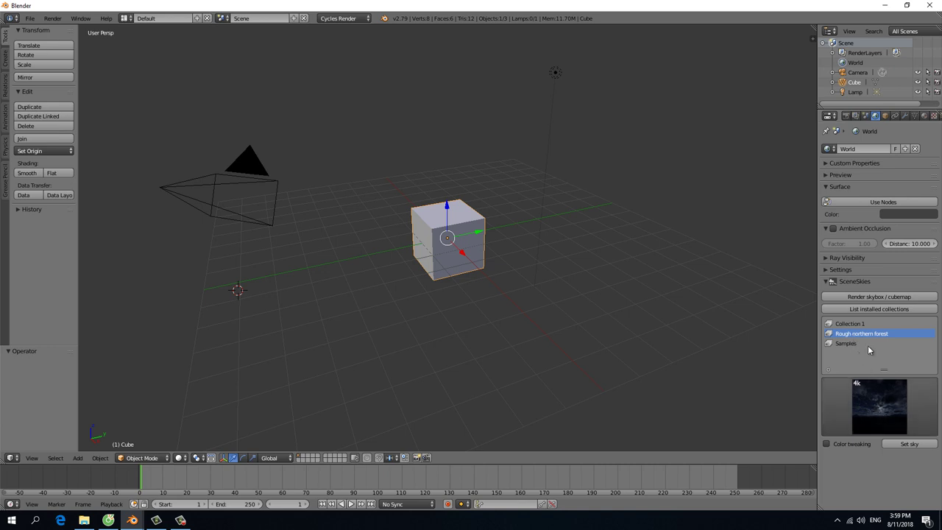
click(854, 325)
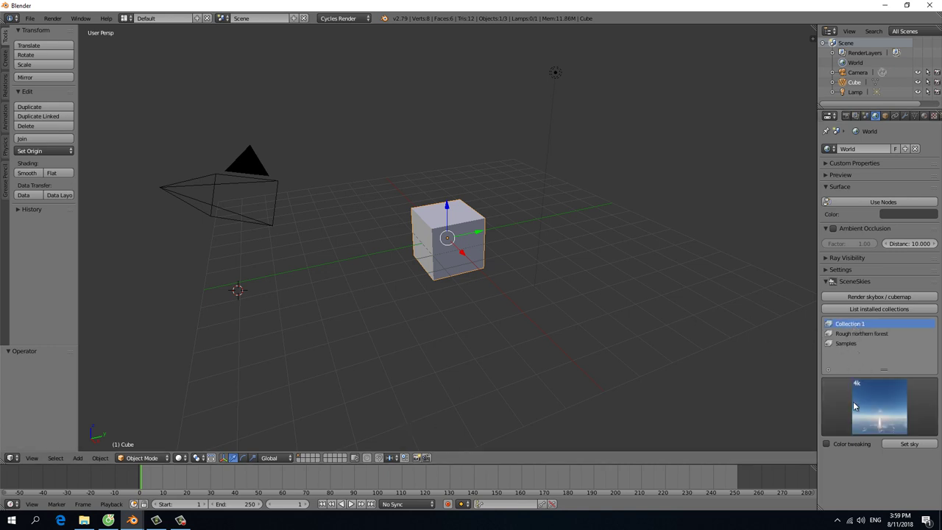
click(880, 407)
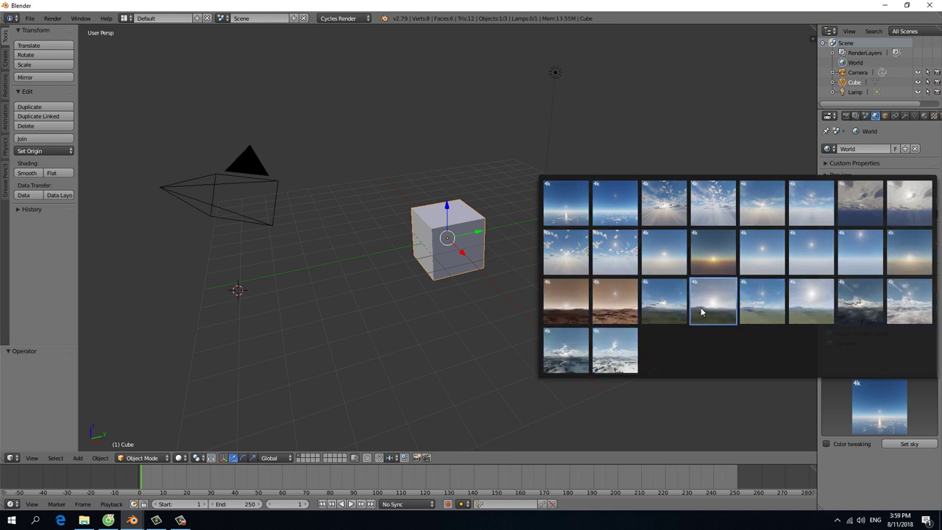
click(619, 347)
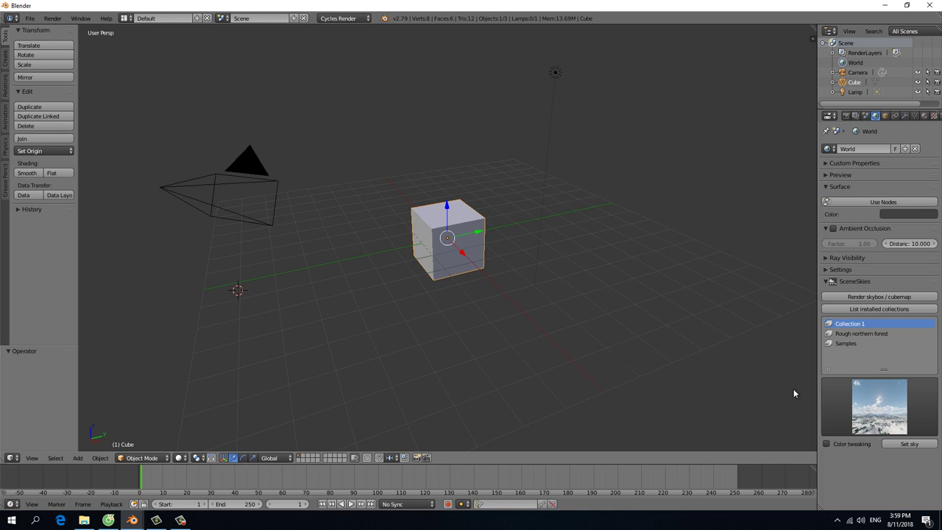
click(917, 446)
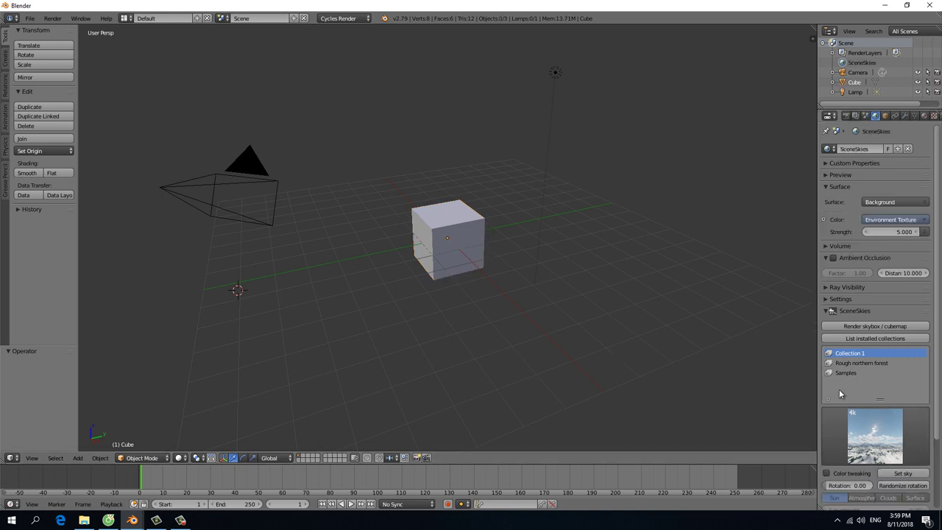
scroll(840, 394, down, 1)
scroll(832, 383, down, 3)
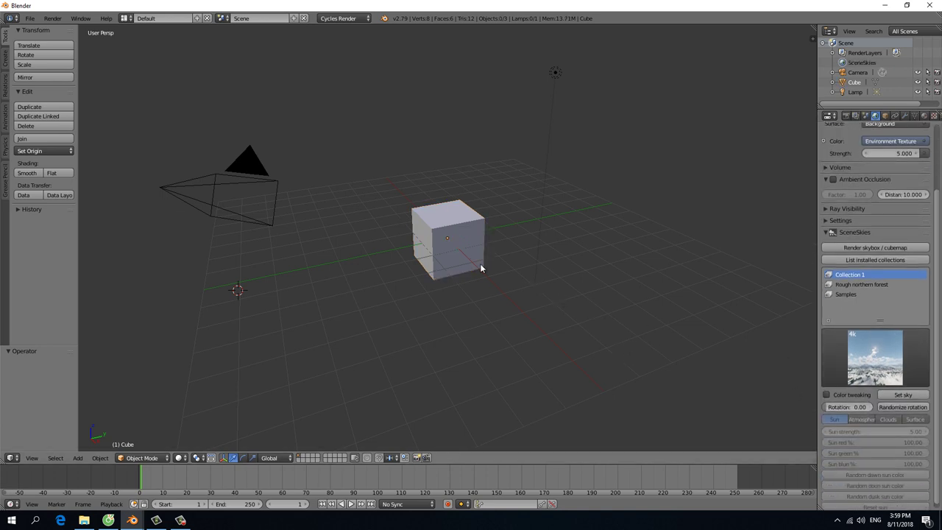
key(shift+z)
scroll(471, 265, down, 3)
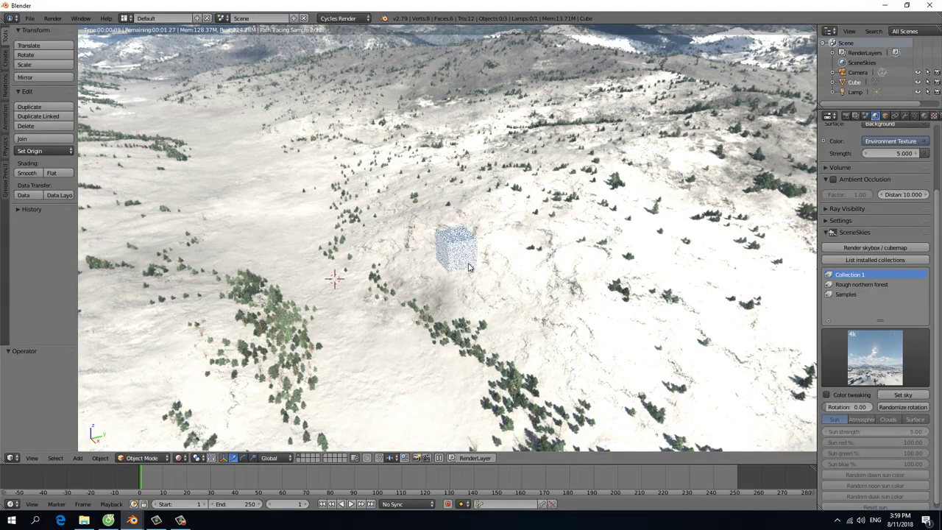
middle_drag(469, 267, 546, 243)
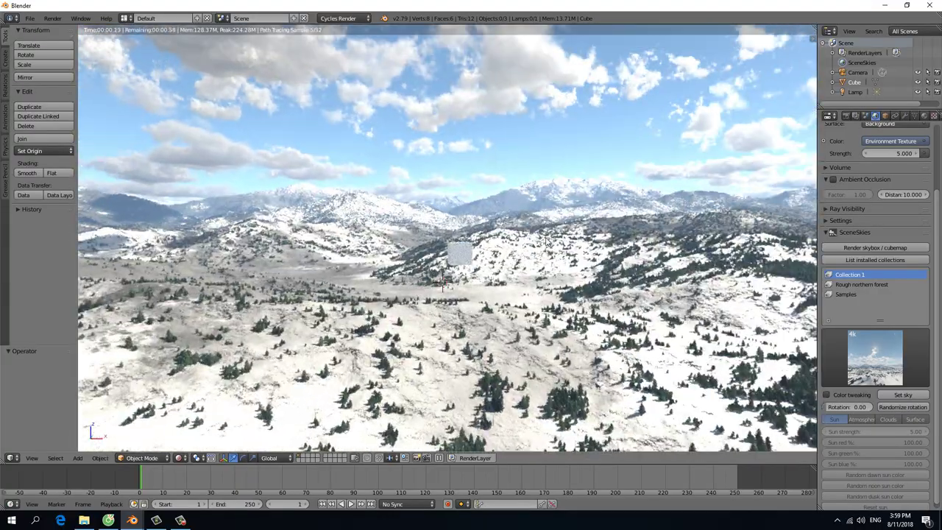
scroll(449, 265, up, 4)
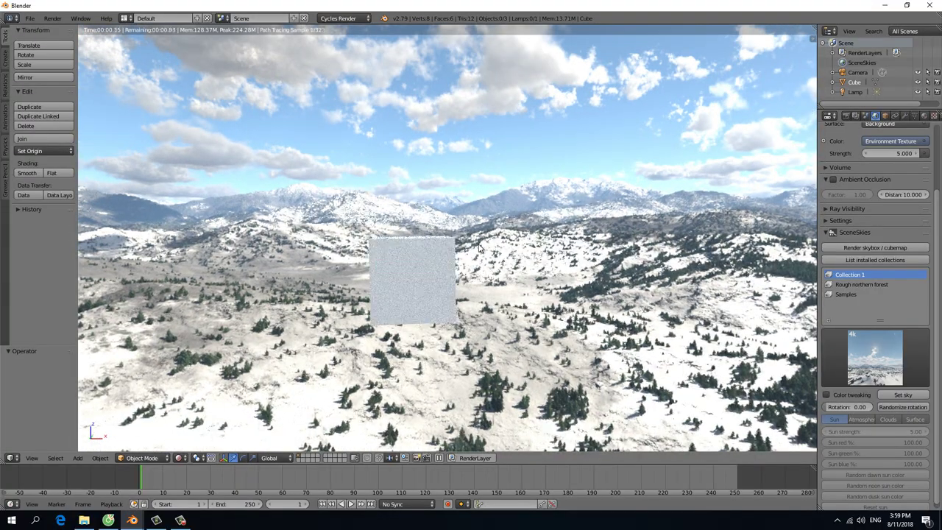
scroll(414, 287, down, 2)
mouse_move(414, 287)
middle_down()
mouse_move(472, 259)
mouse_move(492, 313)
mouse_move(481, 331)
mouse_move(442, 283)
mouse_move(320, 257)
mouse_move(243, 368)
middle_up()
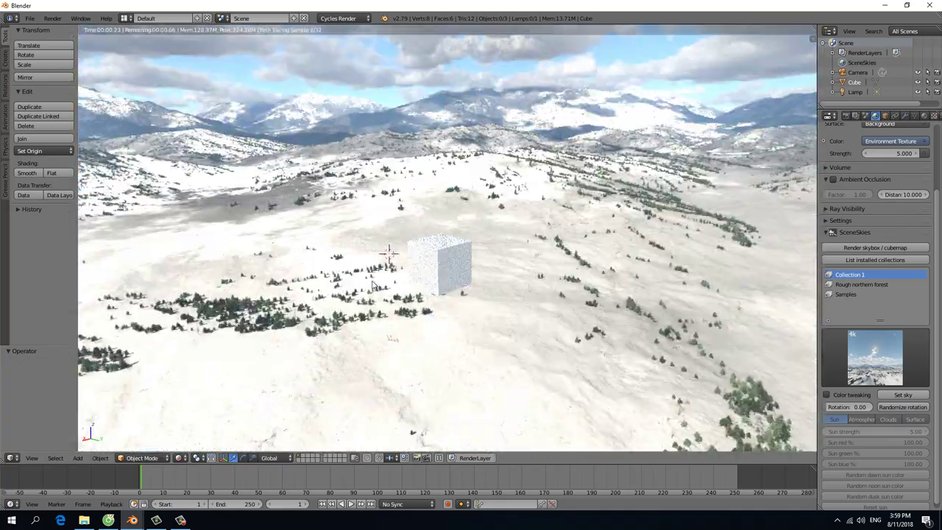
Step: Bring Cốc Cốc forward and scroll SceneSkies down to the Rough northern forest HDRI collection
click(108, 520)
scroll(395, 300, down, 3)
scroll(396, 301, down, 3)
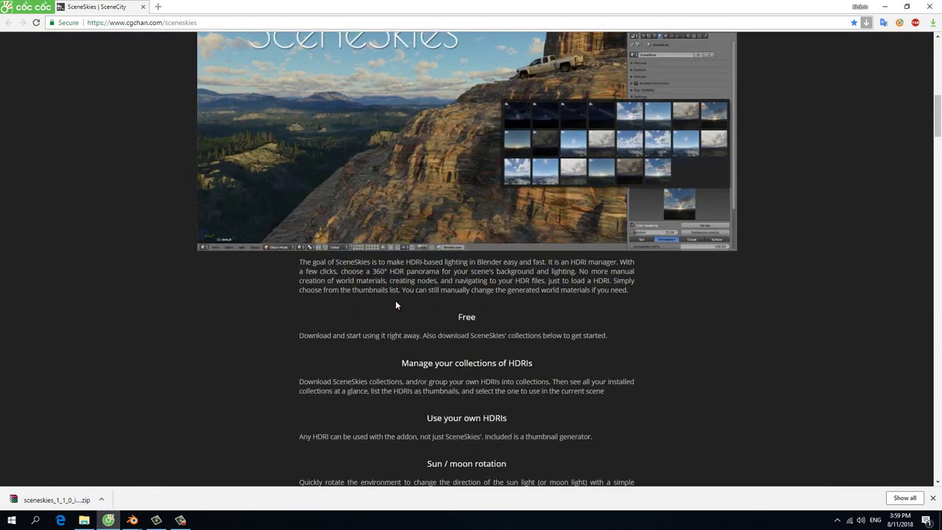
scroll(396, 300, down, 8)
scroll(617, 387, up, 1)
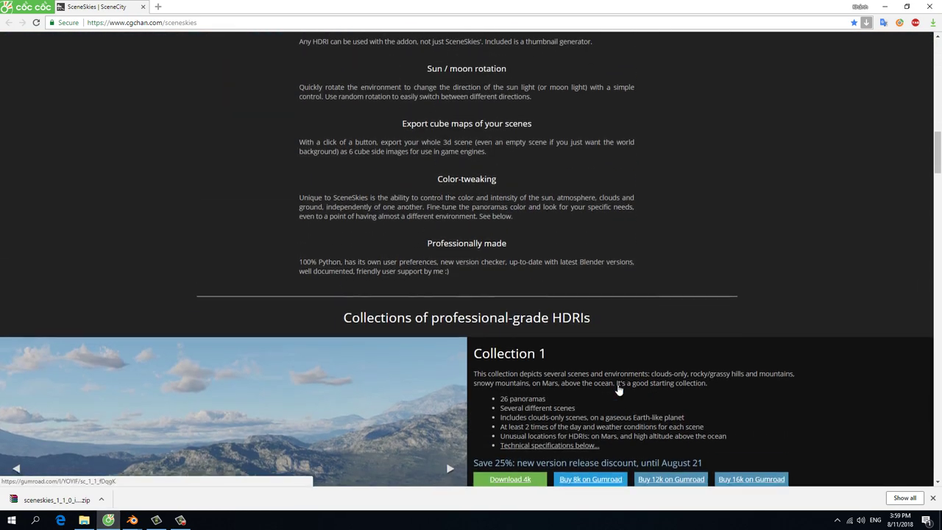
scroll(616, 384, down, 2)
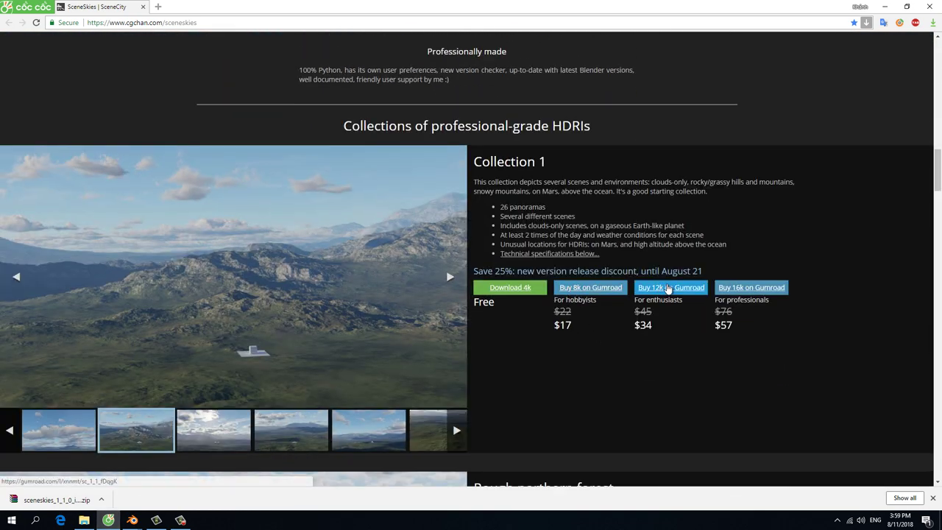
scroll(562, 329, down, 1)
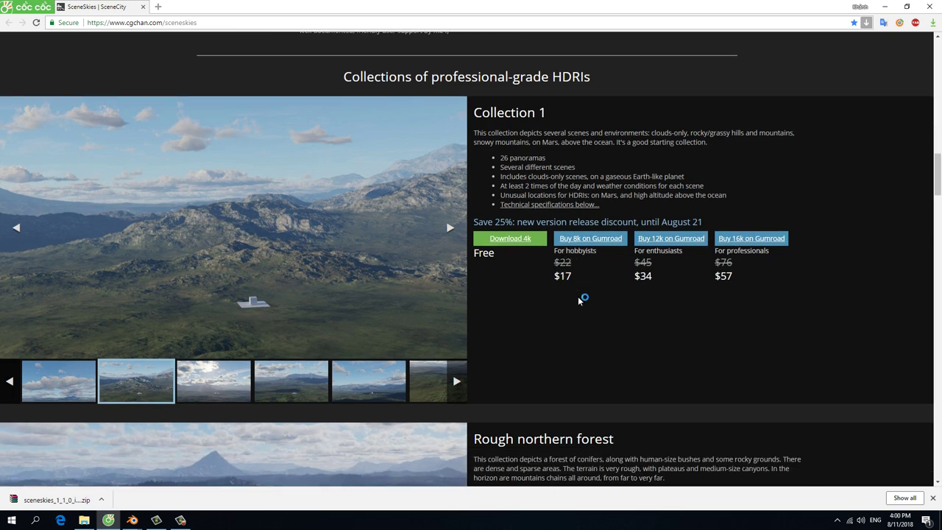
scroll(579, 297, down, 2)
scroll(578, 296, down, 3)
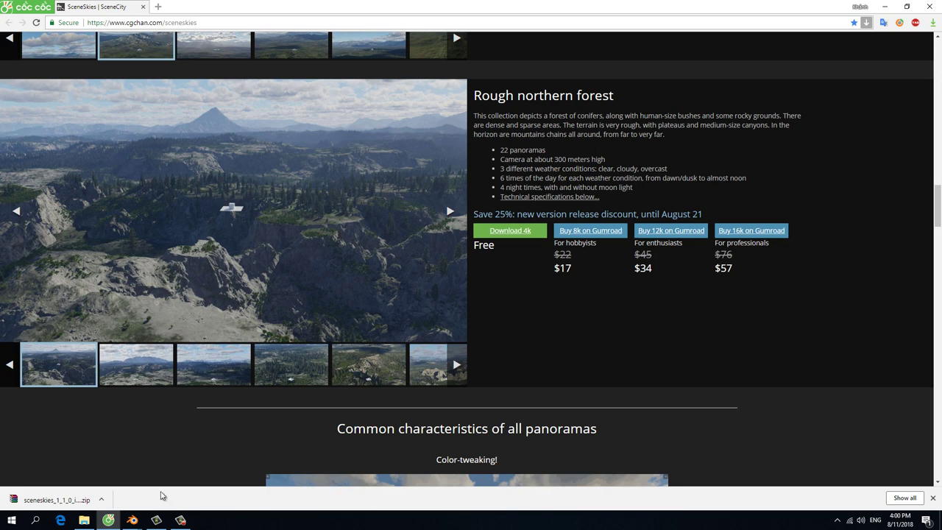
Step: Return to Blender and enable Color tweaking on the SceneSkies sky
click(120, 476)
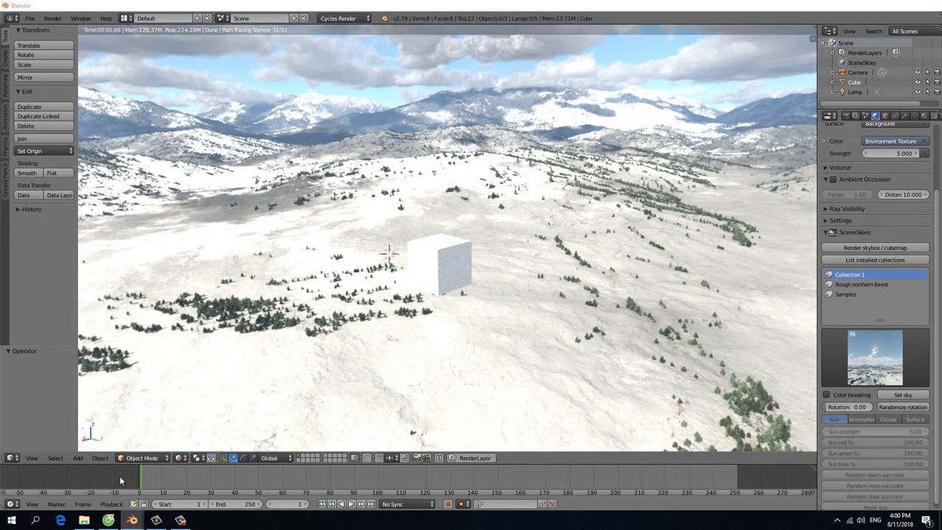
scroll(874, 398, down, 1)
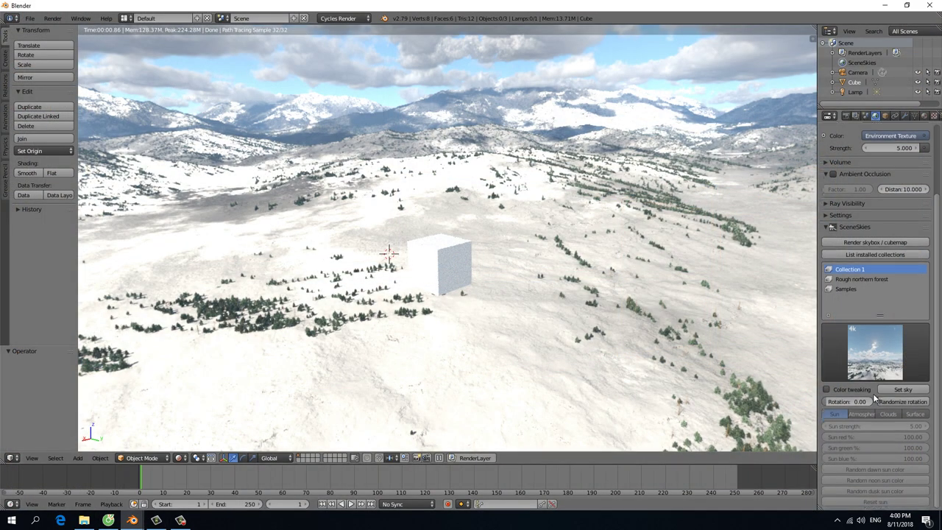
click(826, 390)
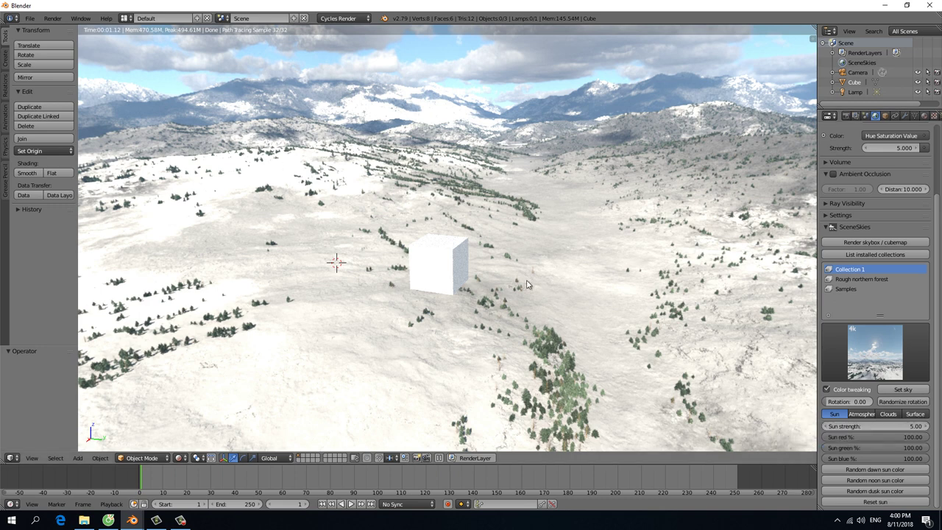
Step: Try a sun strength of 1.00, then set it back to 5.00
click(893, 429)
text(1)
key(Return)
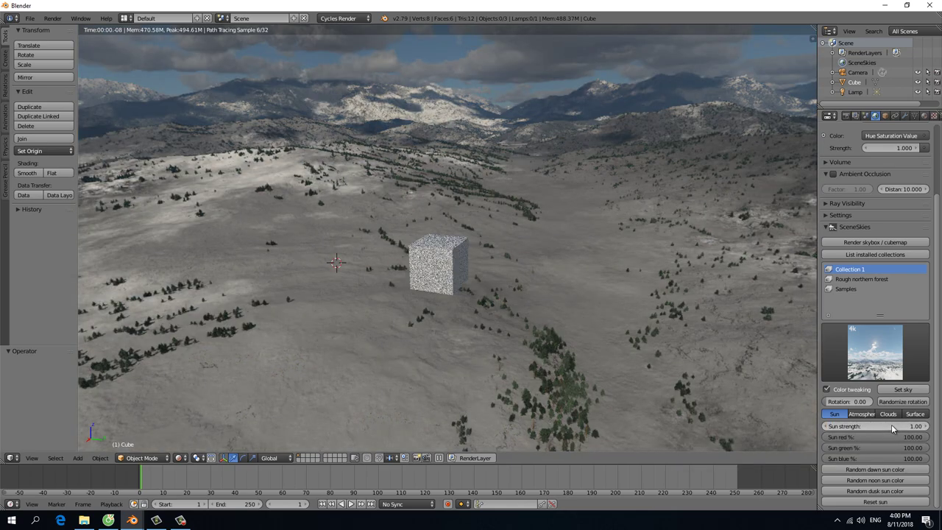
middle_drag(445, 327, 541, 298)
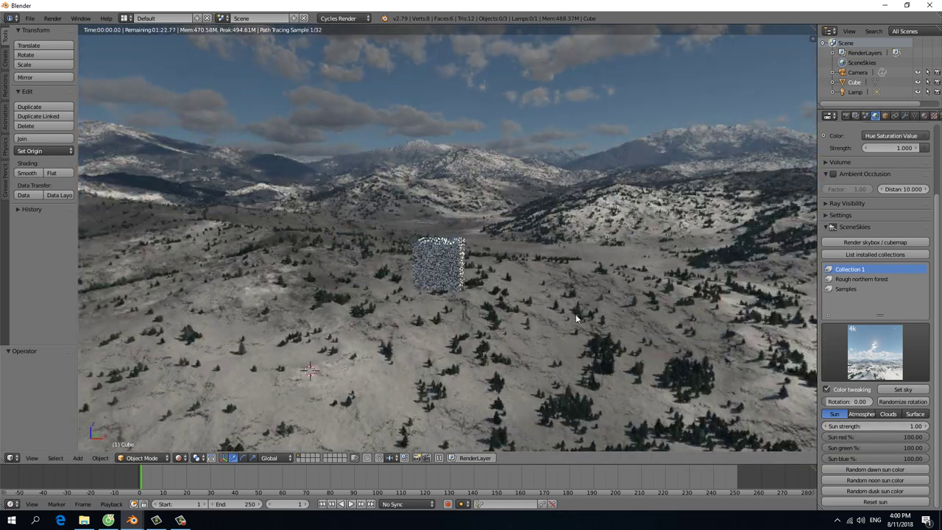
click(892, 428)
text(5)
key(Return)
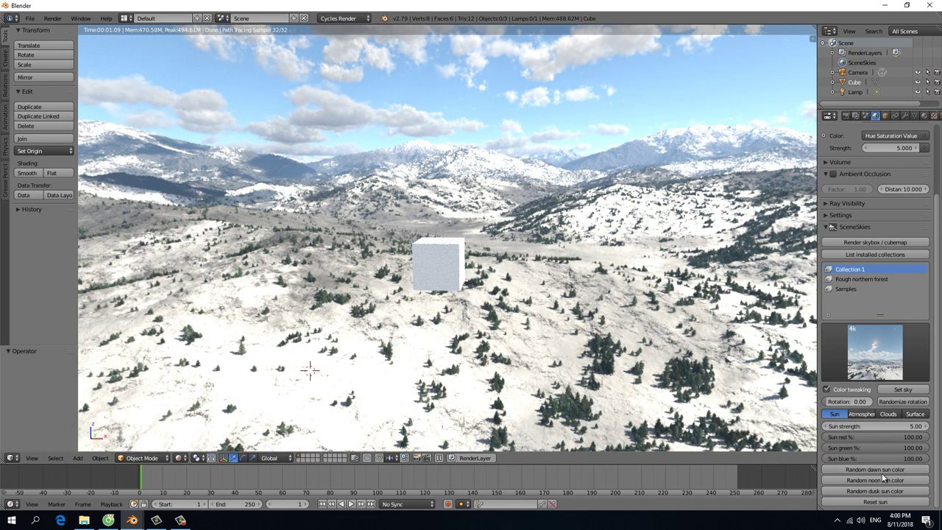
Step: Try the random dawn, noon and dusk sun colours, then reset the sun to neutral
click(878, 469)
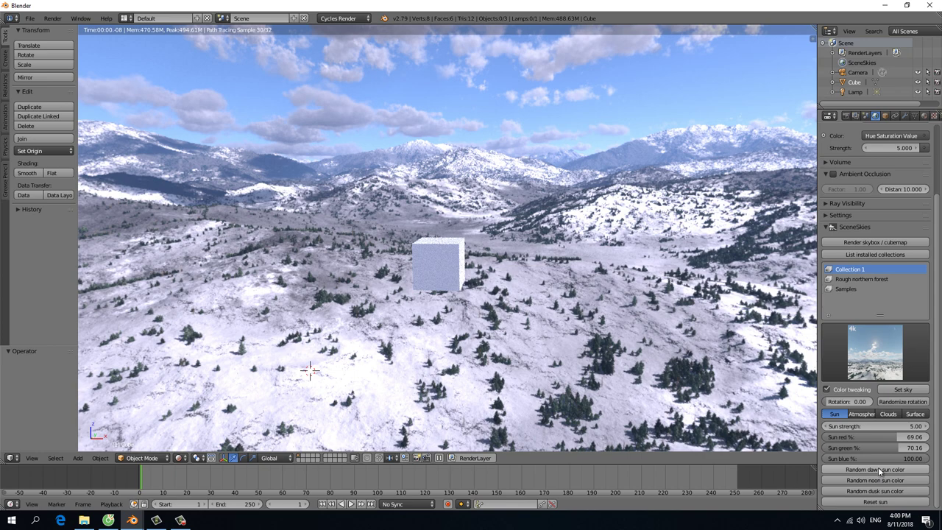
click(876, 480)
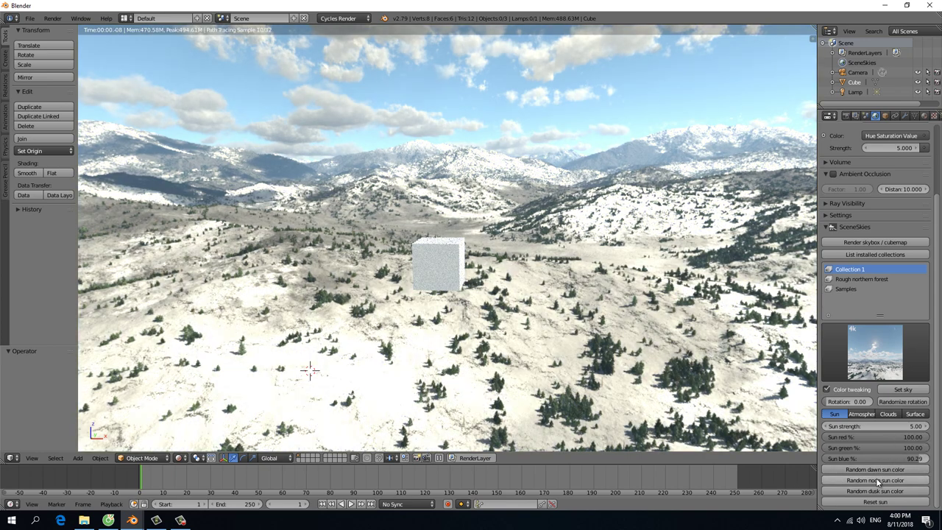
click(875, 491)
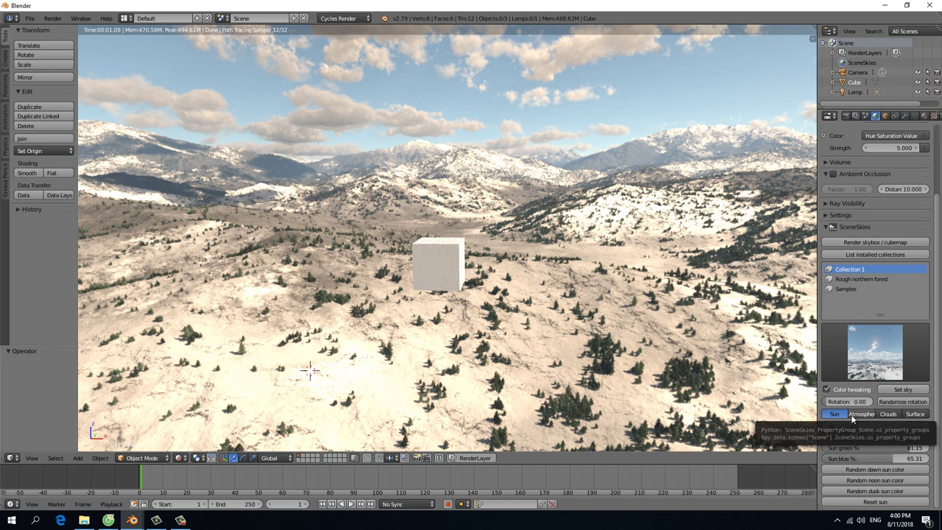
click(873, 503)
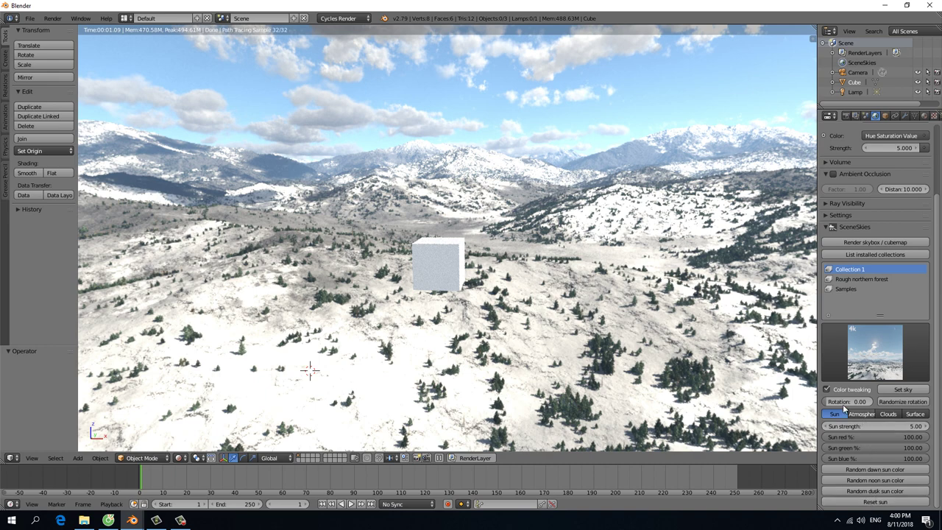
Step: Spin the SceneSkies Rotation to shift the sunlight on the cube, settling at 71.25
drag(845, 403, 873, 404)
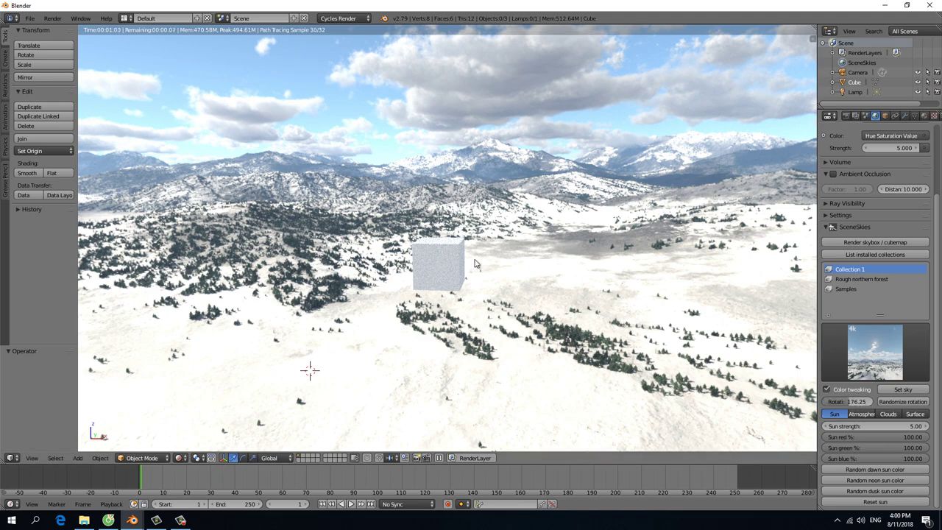
middle_drag(463, 276, 465, 259)
scroll(465, 259, up, 2)
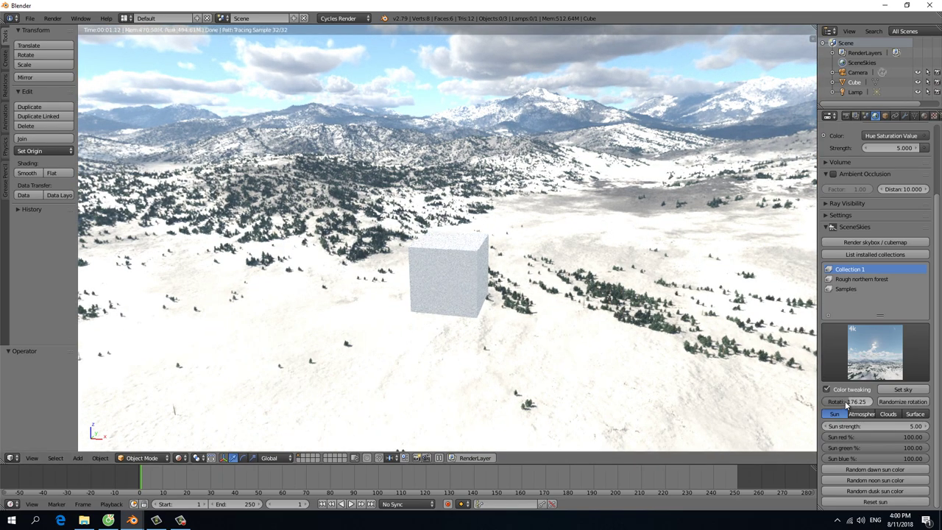
drag(853, 401, 868, 403)
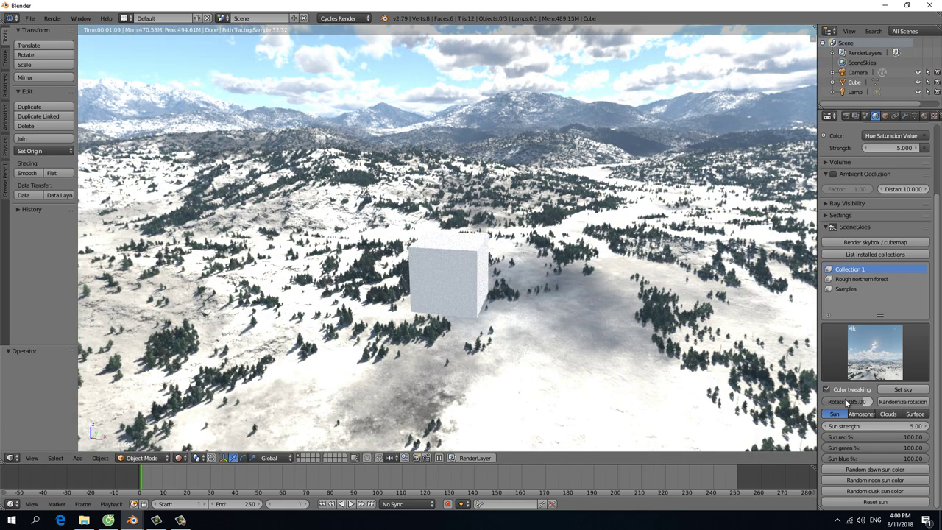
drag(847, 403, 628, 346)
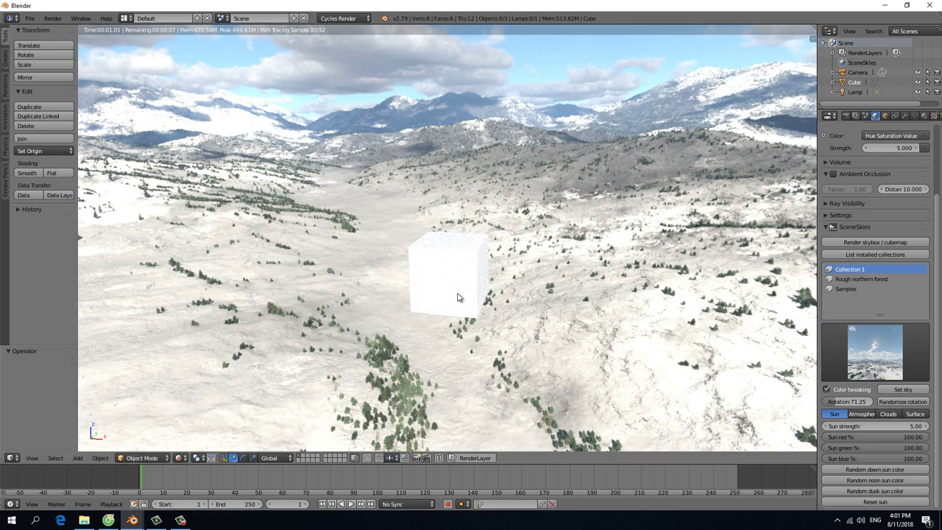
Step: Delete the cube, plus a first trial UV sphere, from the scene
key(z)
right_click(456, 273)
key(x)
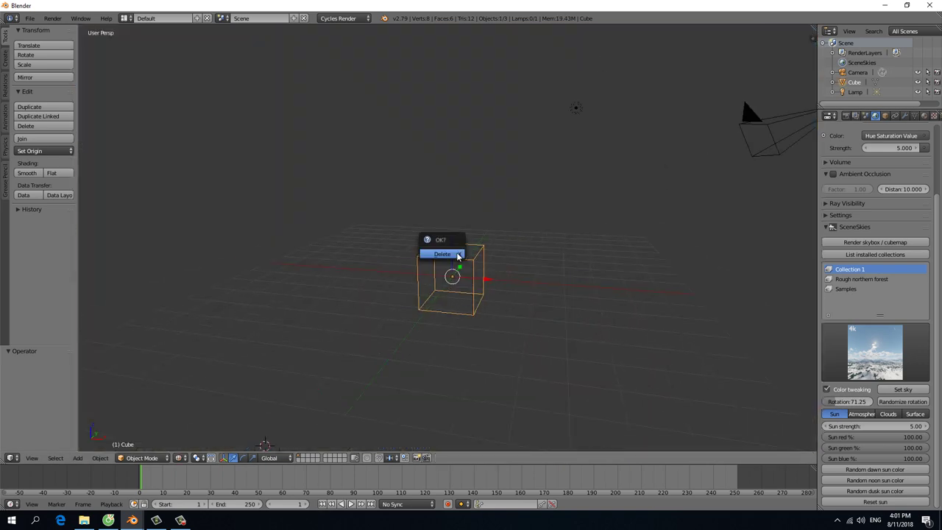
click(442, 254)
key(shift+a)
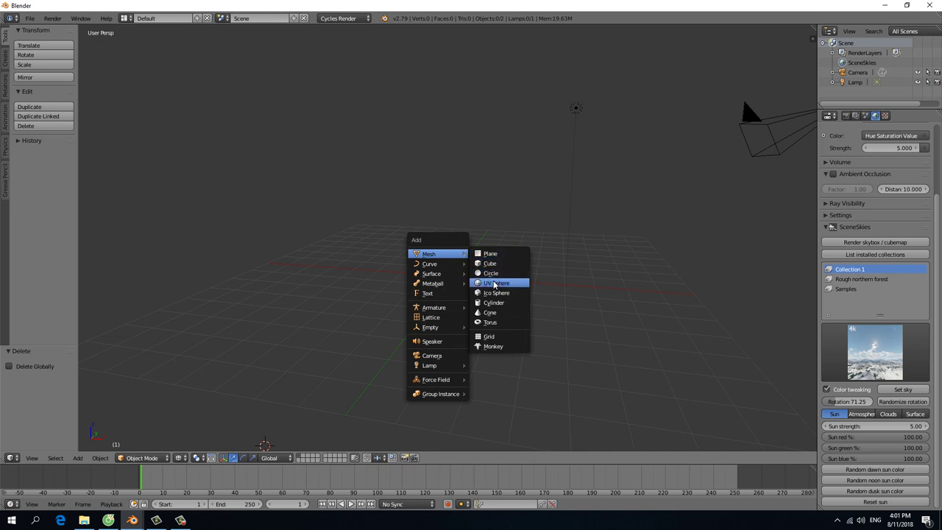
click(495, 284)
key(x)
click(368, 257)
key(Home)
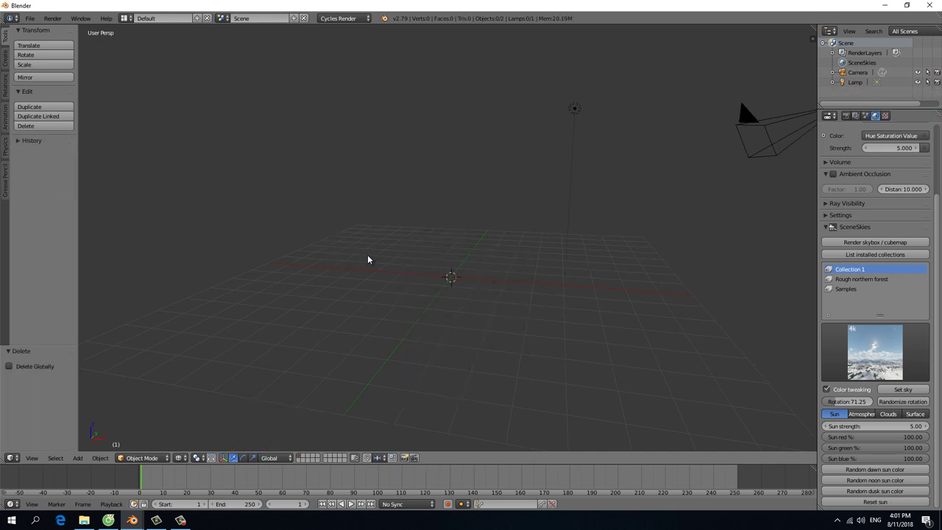
Step: Add a new UV sphere and make it smooth shaded
key(shift+a)
click(414, 284)
scroll(475, 284, up, 2)
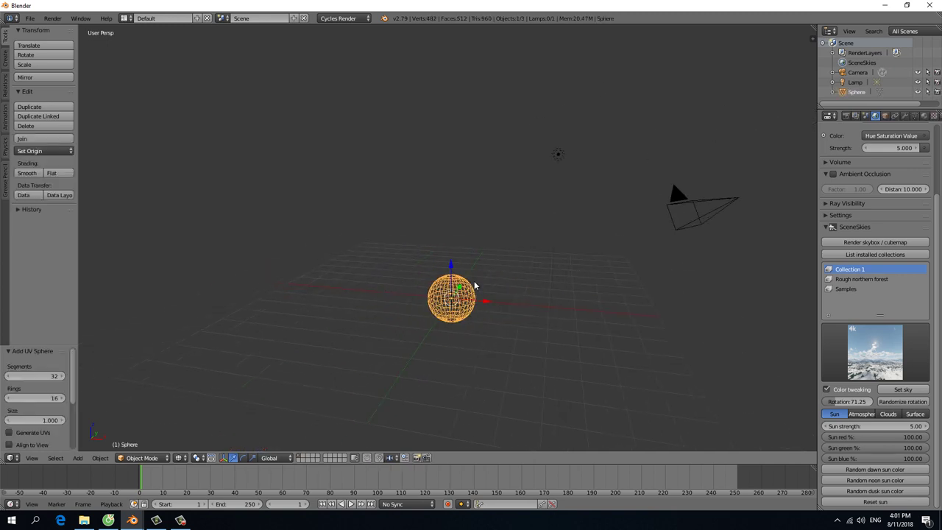
scroll(445, 294, up, 2)
click(27, 173)
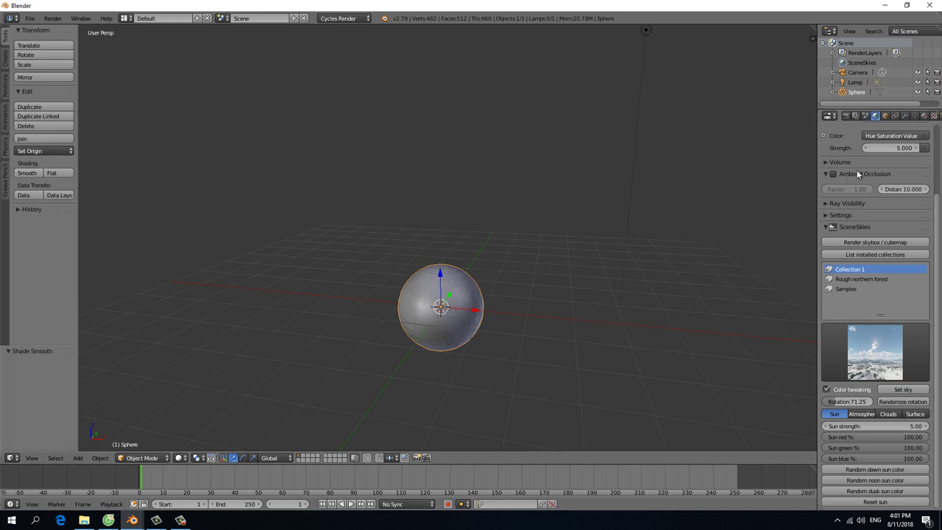
Step: Assign the existing Material to the sphere with nodes and a Glossy BSDF surface
click(924, 117)
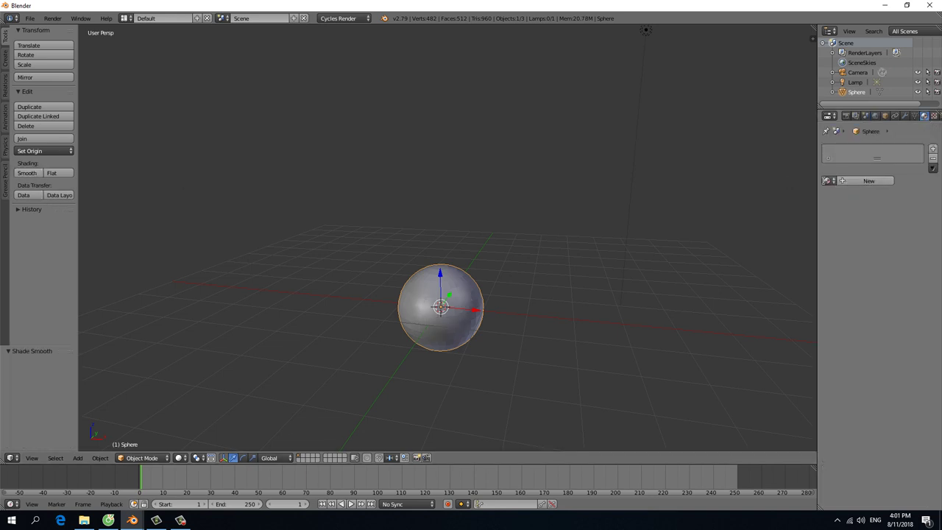
click(828, 180)
click(814, 194)
click(875, 233)
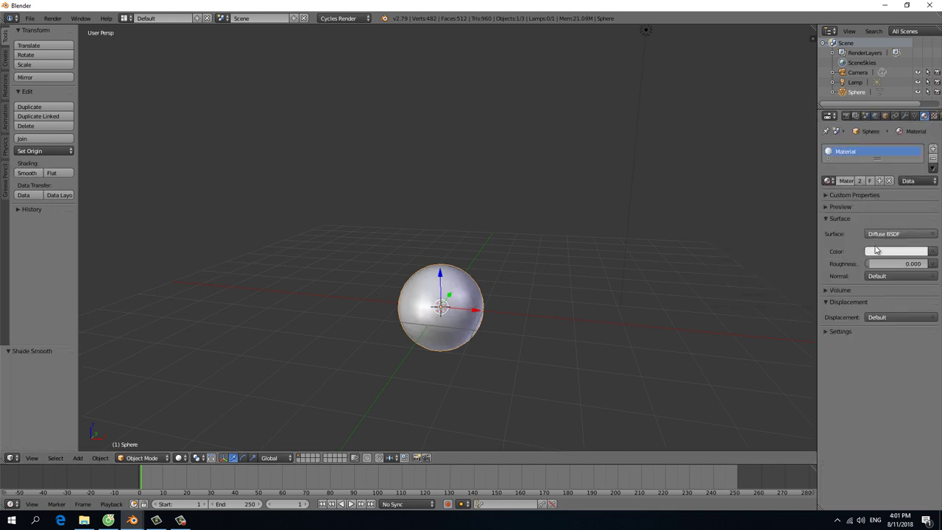
click(899, 233)
click(823, 332)
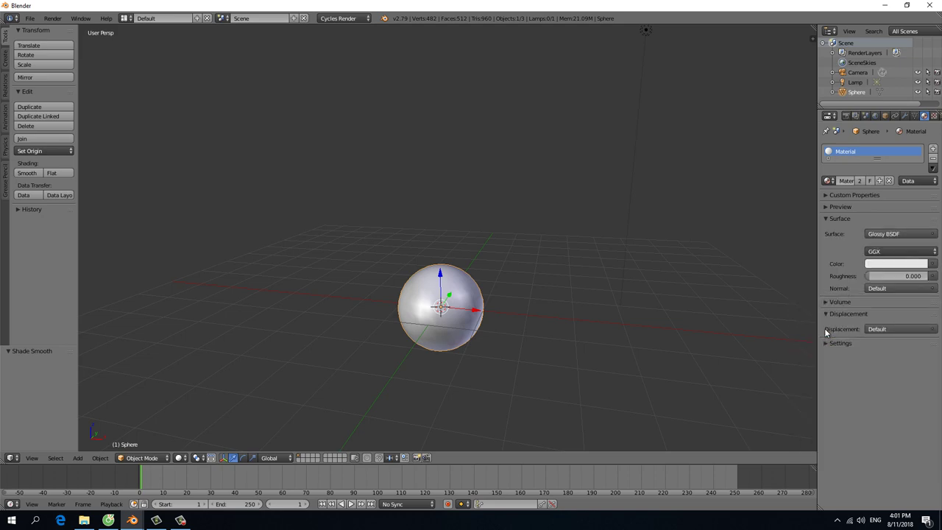
Step: Switch the viewport to Cycles rendered preview and bring up the World's SceneSkies panel
key(shift+z)
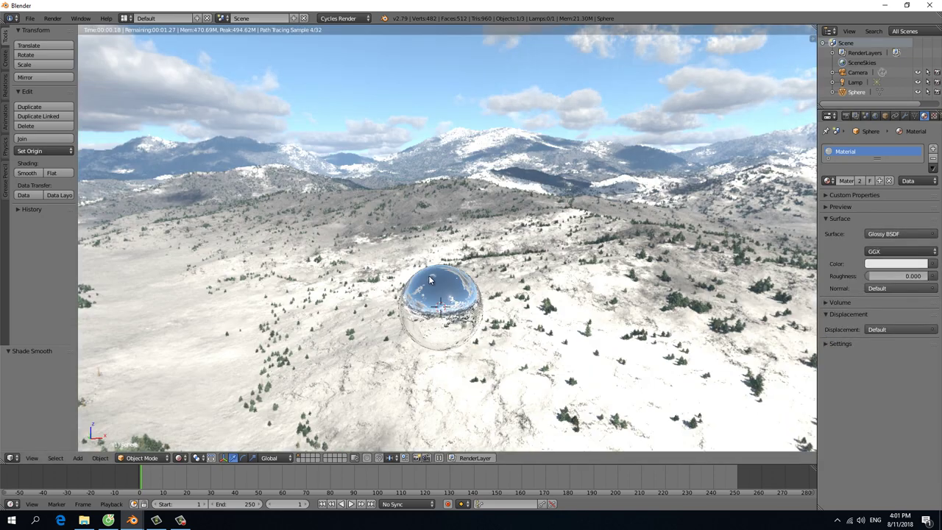
middle_drag(428, 276, 424, 243)
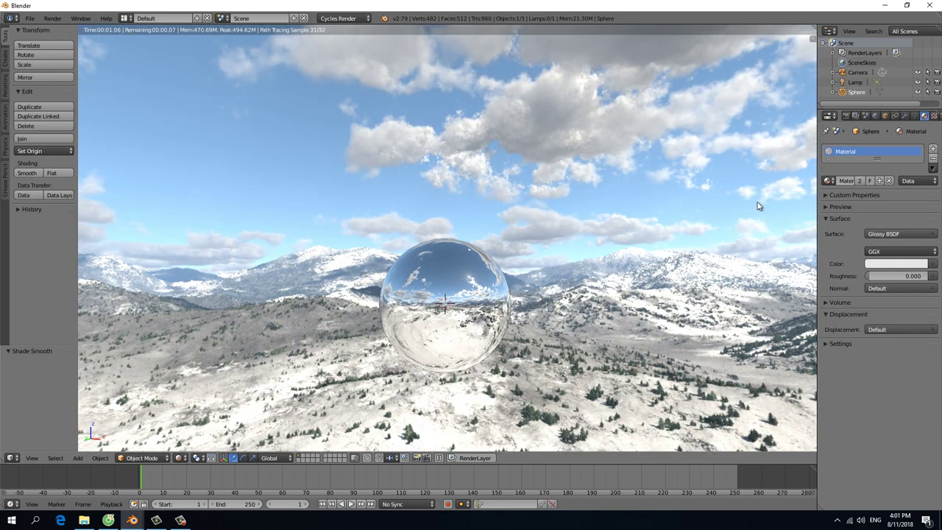
click(846, 115)
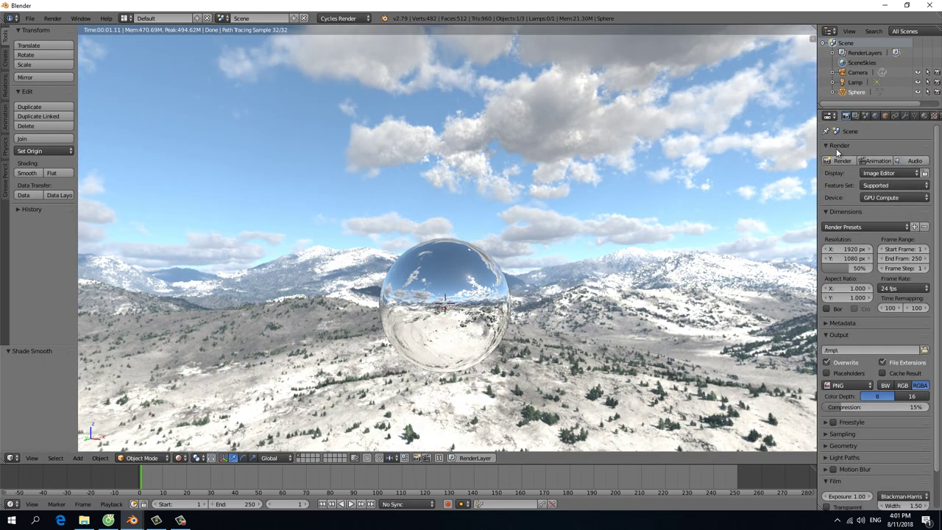
click(875, 116)
scroll(855, 273, up, 1)
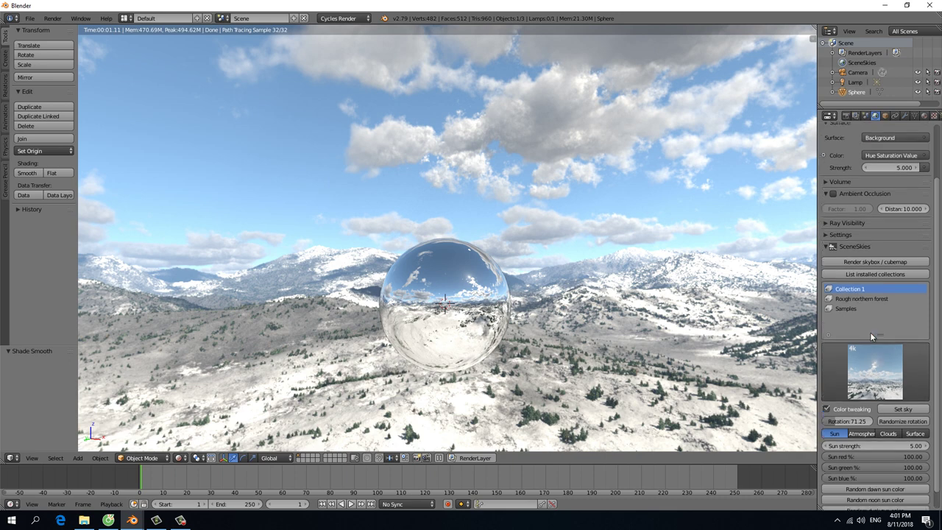
scroll(864, 284, up, 2)
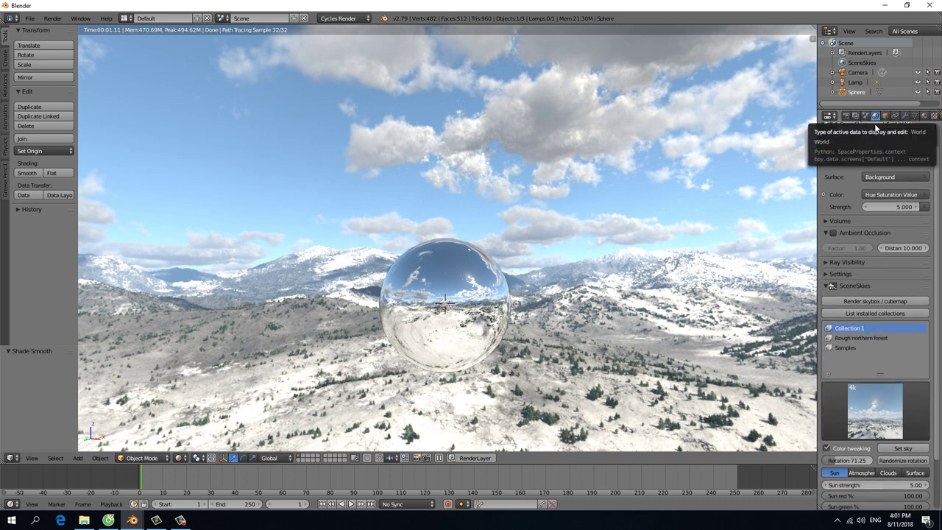
scroll(861, 331, down, 2)
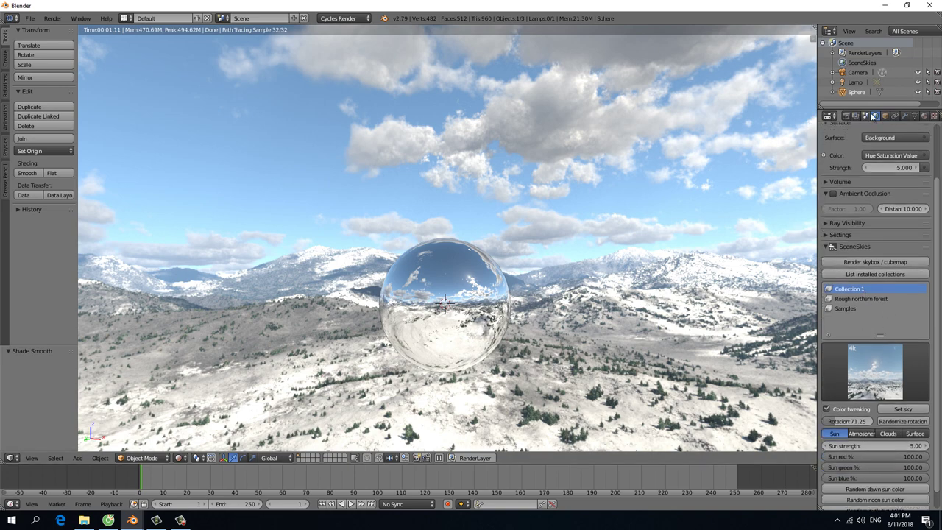
scroll(865, 327, down, 1)
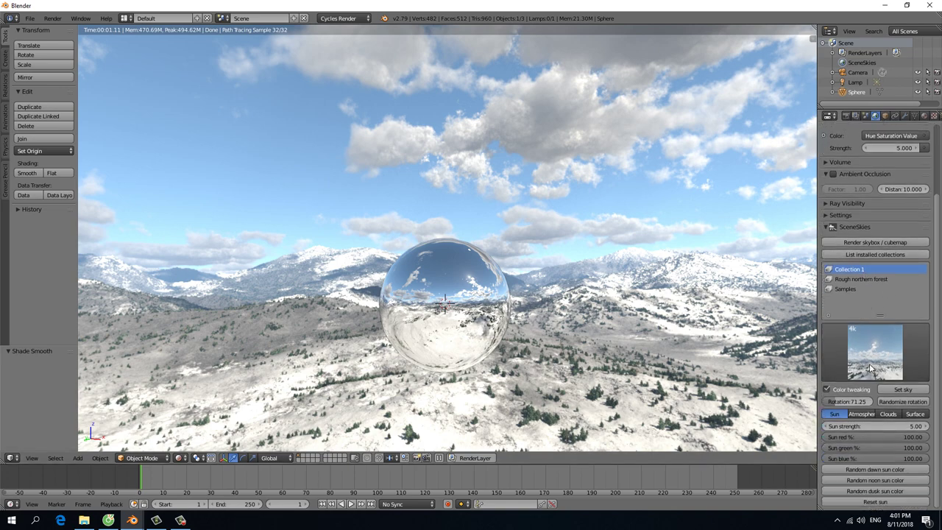
Step: Rotate the sky background from 71.25 to 210 and orbit to view the result
drag(839, 402, 864, 402)
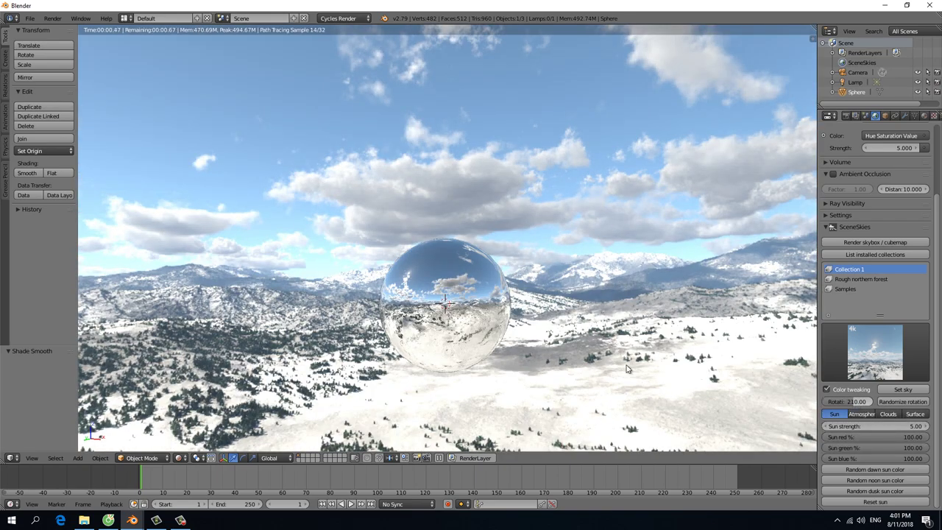
middle_drag(515, 317, 493, 312)
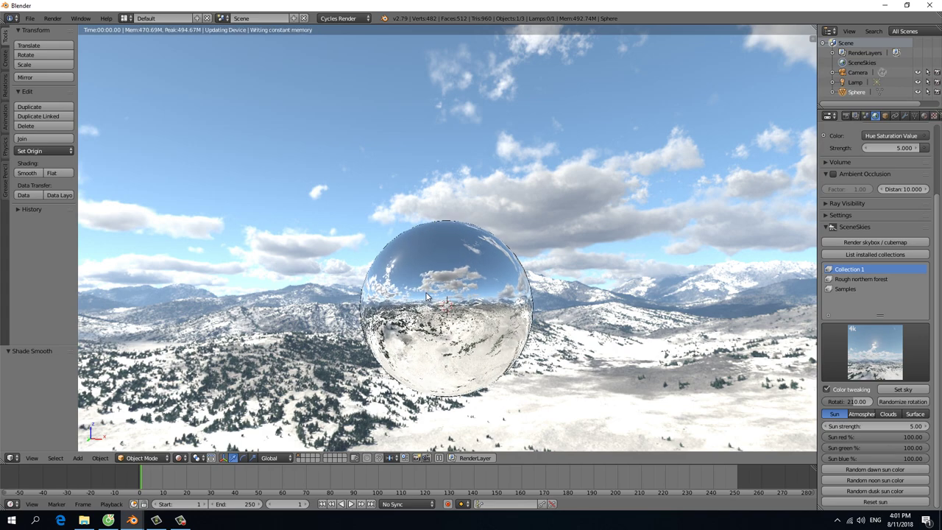
mouse_move(493, 313)
middle_down()
mouse_move(501, 309)
mouse_move(500, 331)
middle_up()
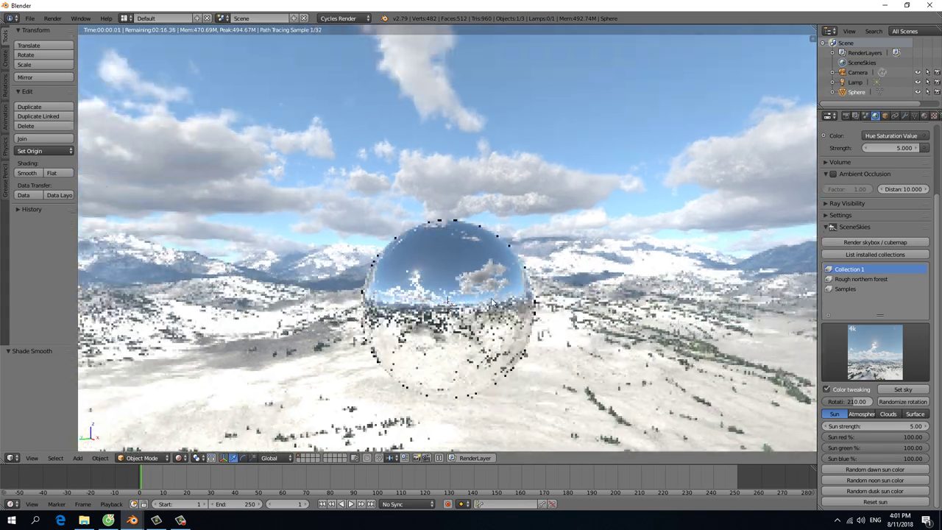
Step: Randomise the SceneSkies atmosphere colour twice for a bluer sky
click(861, 414)
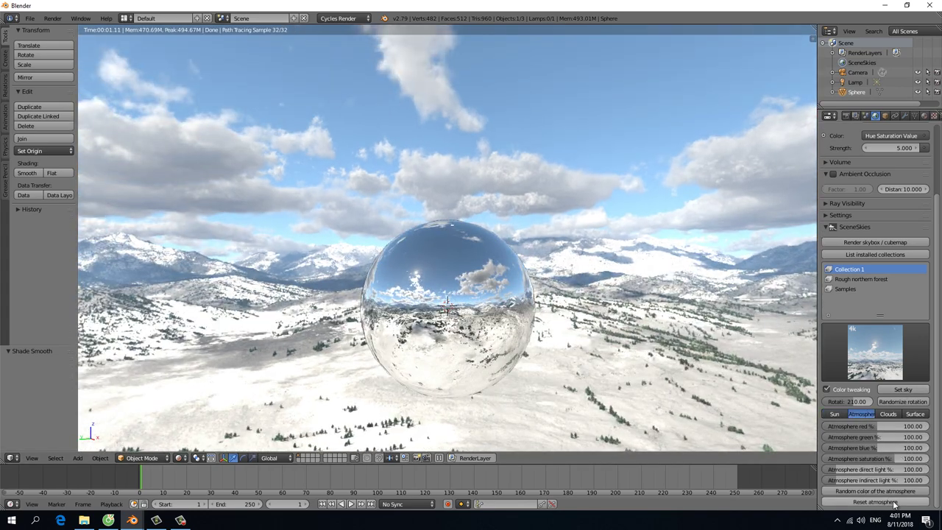
click(875, 491)
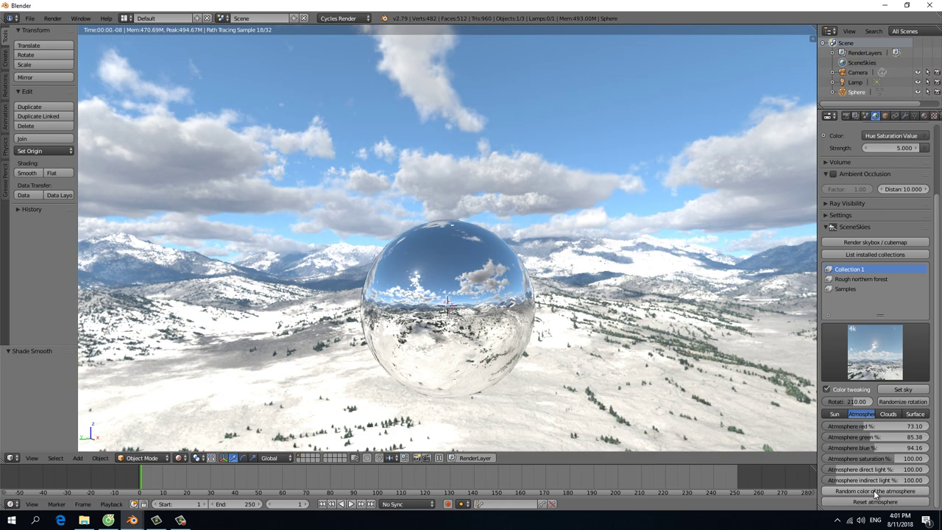
click(873, 490)
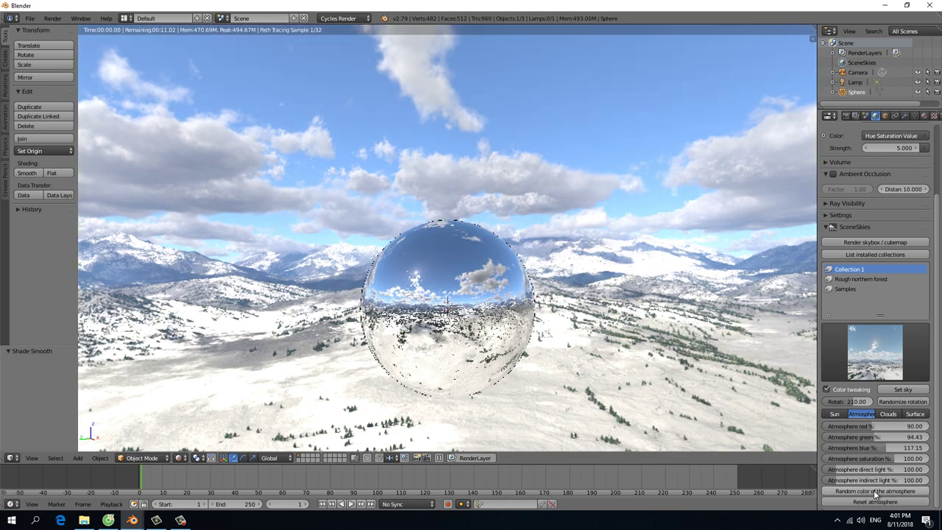
mouse_move(507, 273)
middle_down()
mouse_move(463, 244)
mouse_move(435, 264)
middle_up()
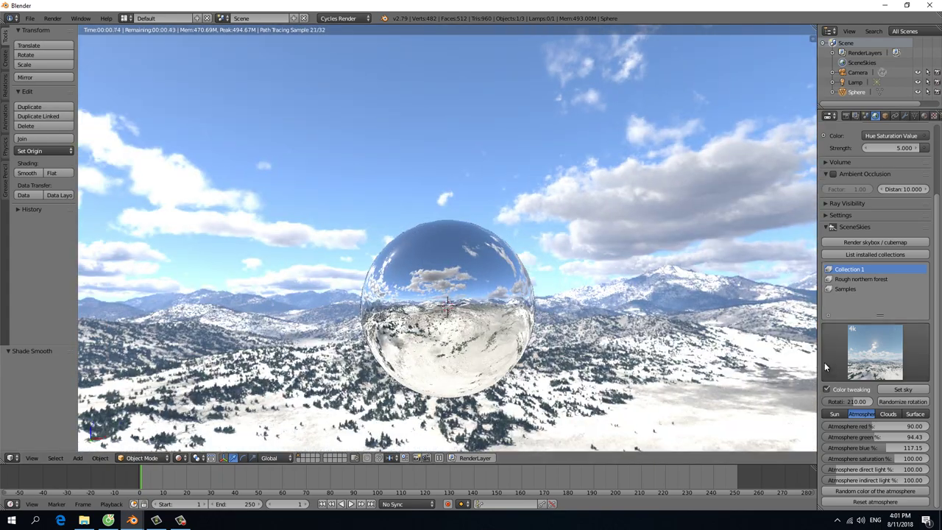
Step: Randomise the cloud light strength twice, reaching 141.86 direct and 128.63 indirect
click(887, 414)
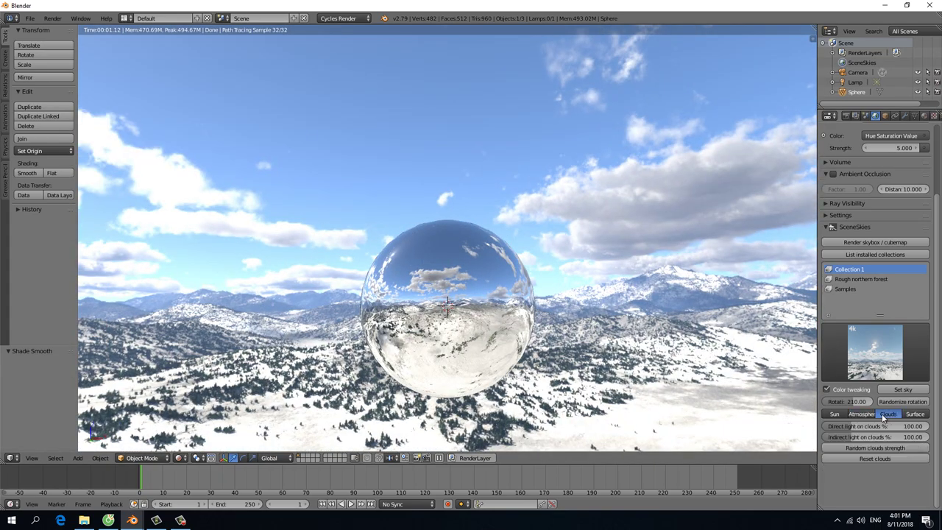
click(862, 449)
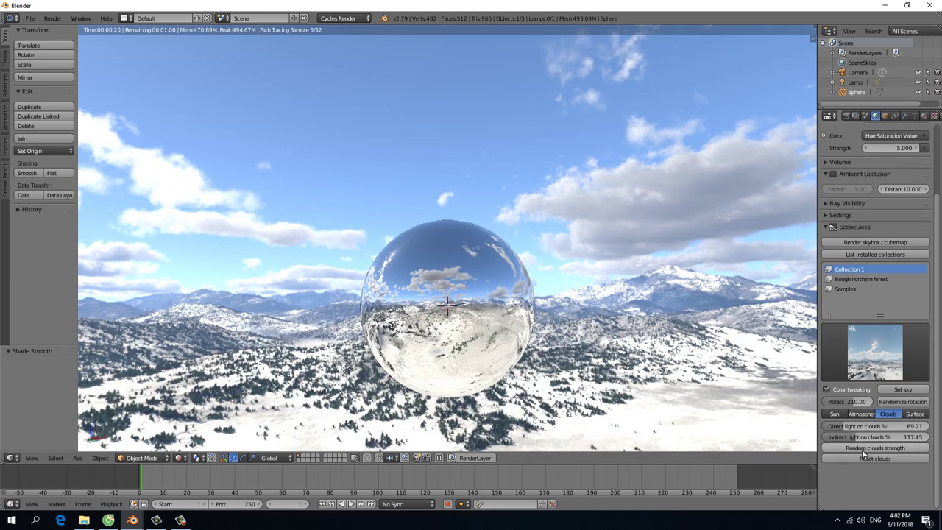
click(863, 449)
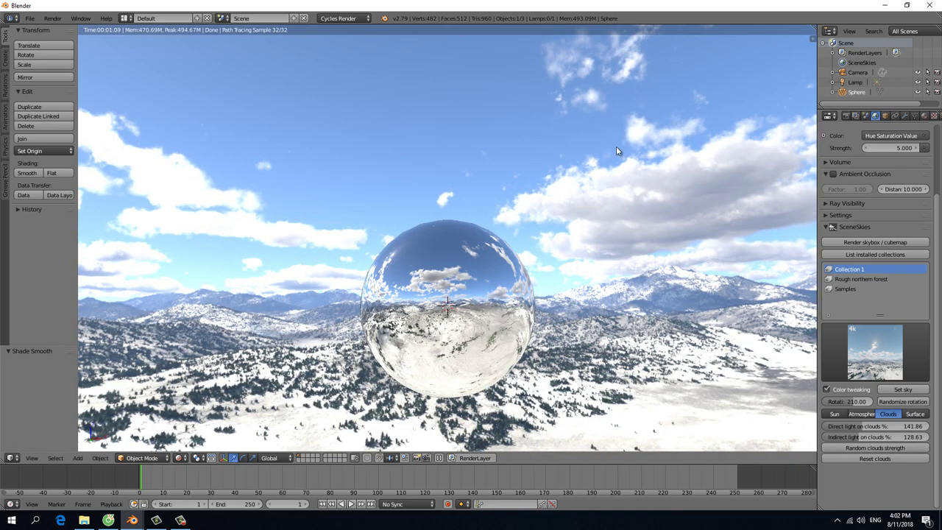
Step: Open the SceneSkies Surface light settings, leaving direct red and every channel at 100
click(915, 414)
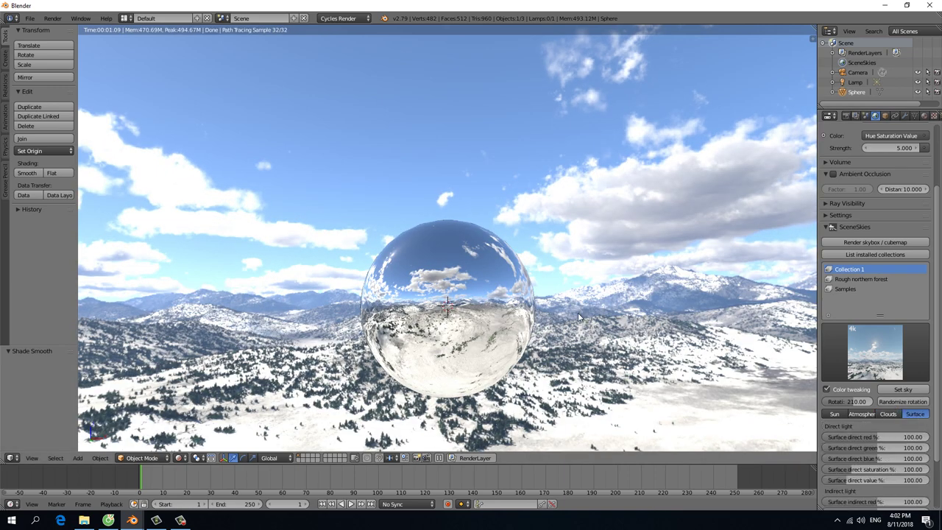
click(892, 402)
scroll(880, 474, down, 1)
scroll(881, 474, down, 2)
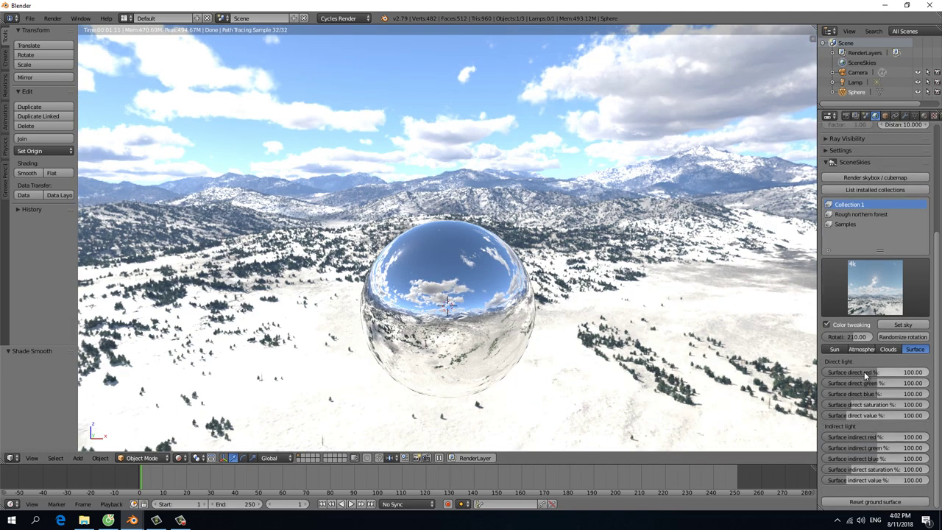
mouse_move(869, 374)
mouse_down()
mouse_move(907, 375)
mouse_move(873, 370)
mouse_up()
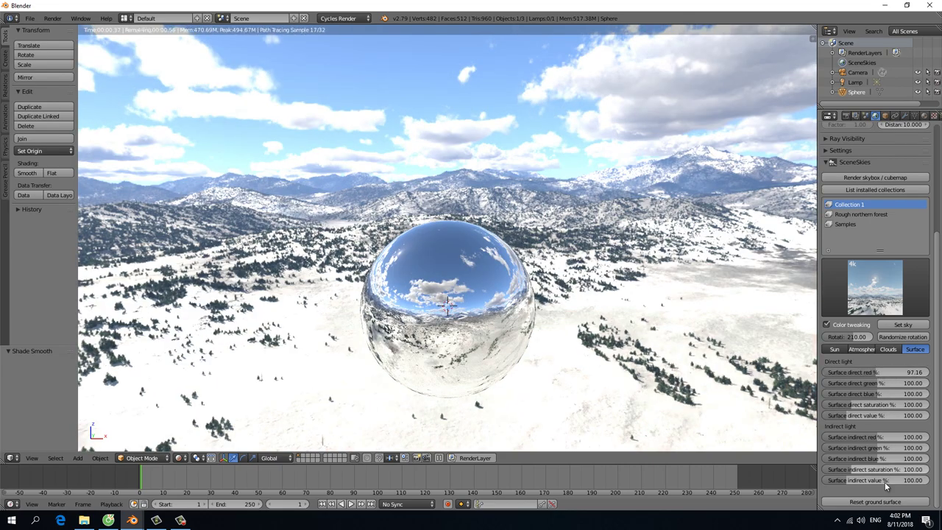
mouse_move(604, 279)
middle_down()
mouse_move(611, 339)
mouse_move(607, 294)
middle_up()
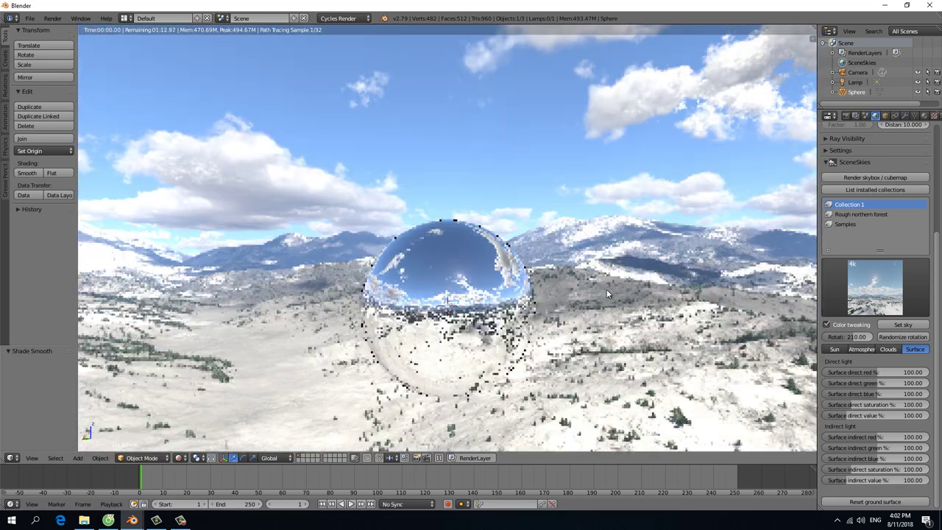
Step: Pick a sky from the Rough northern forest collection and set it as the world sky
click(872, 214)
click(858, 280)
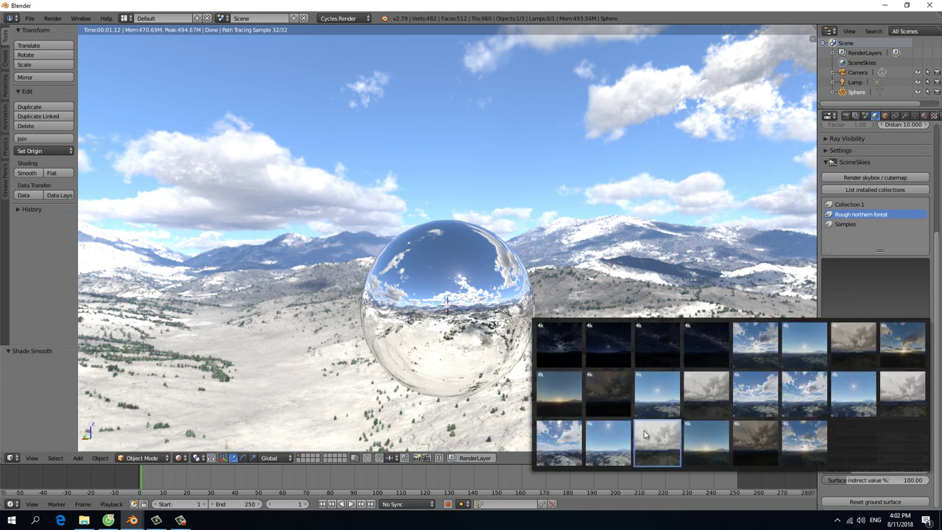
click(561, 430)
click(903, 325)
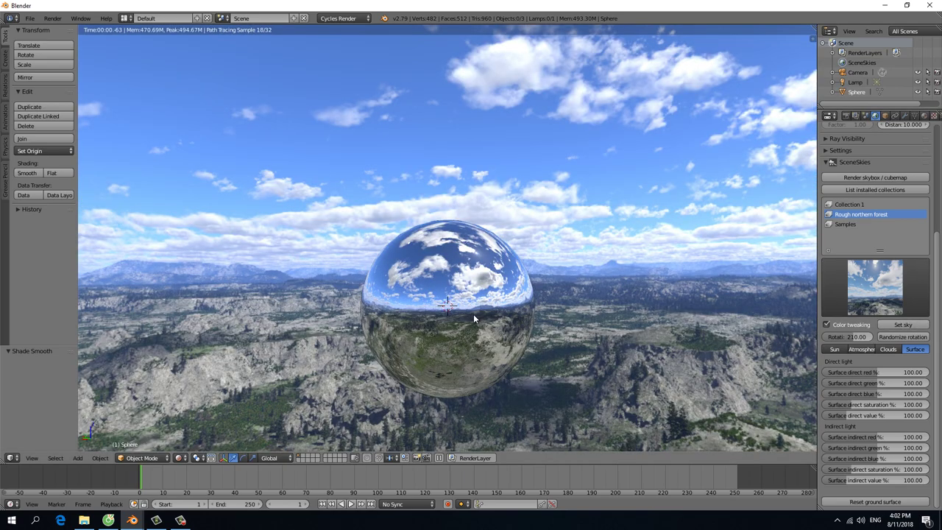
Step: Orbit around the sphere to inspect the forest sky and its reflections
mouse_move(474, 314)
middle_down()
mouse_move(403, 305)
mouse_move(509, 148)
middle_up()
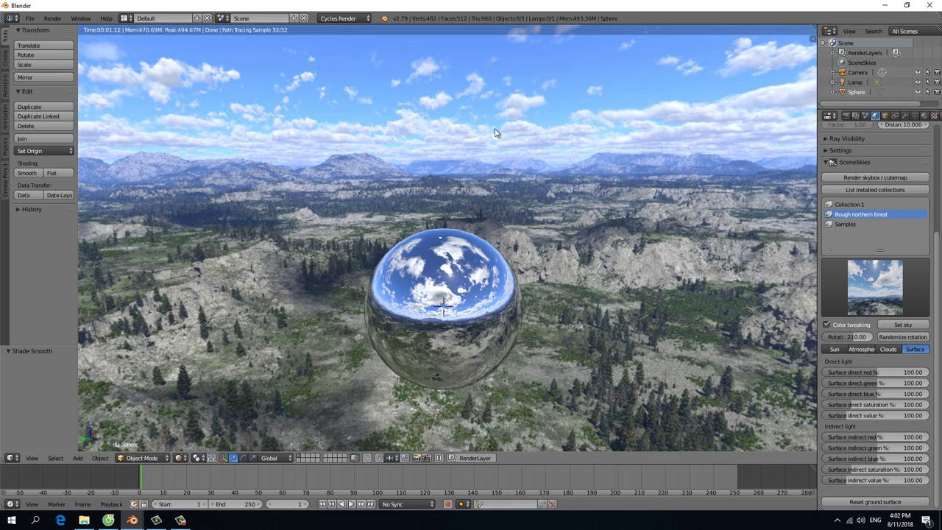
mouse_move(477, 176)
middle_down()
mouse_move(418, 222)
mouse_move(392, 204)
middle_up()
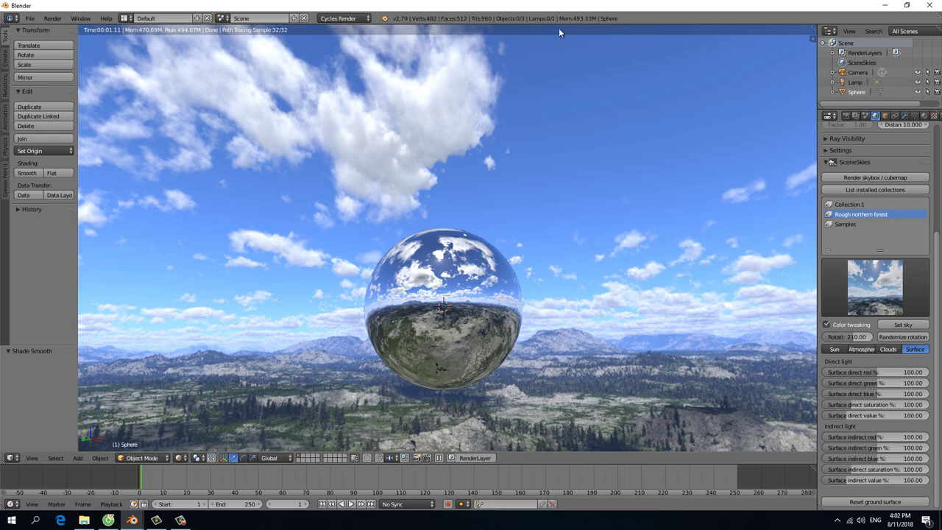
scroll(435, 190, down, 2)
mouse_move(429, 195)
middle_down()
mouse_move(510, 240)
mouse_move(432, 248)
middle_up()
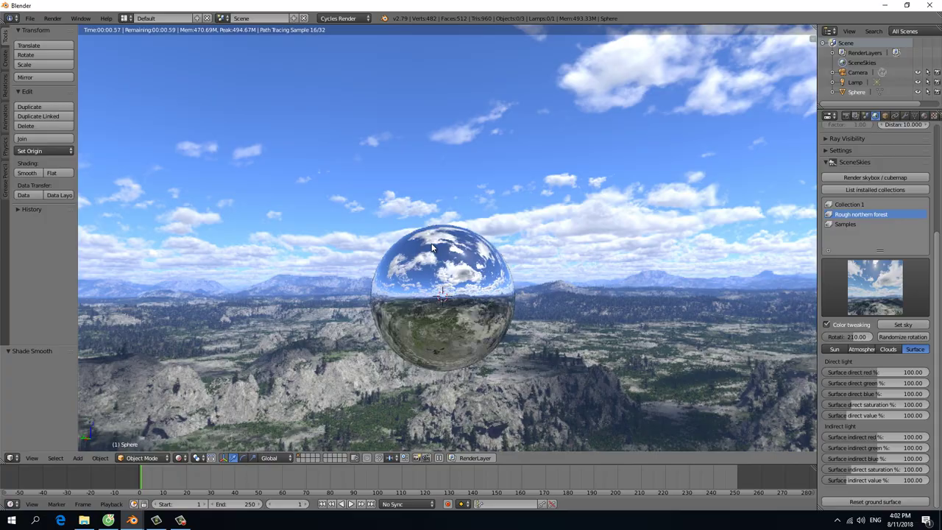
scroll(451, 298, up, 1)
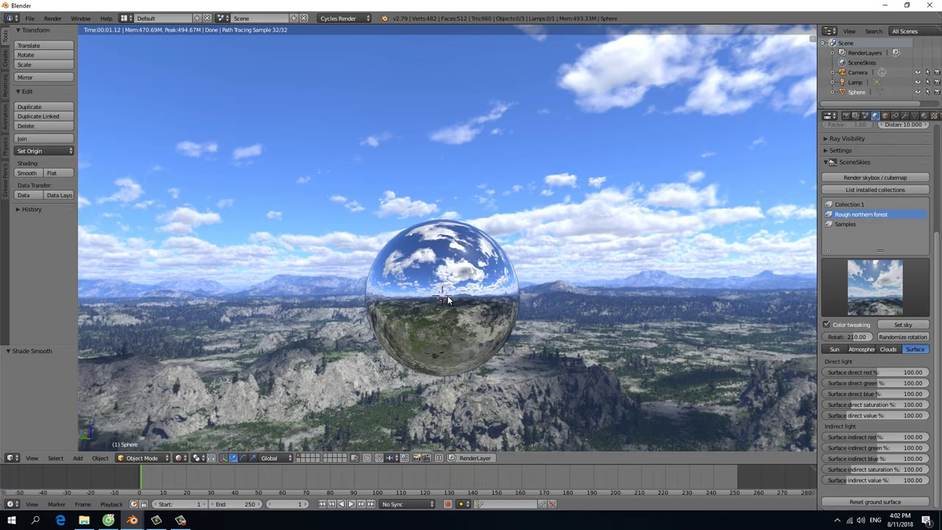
middle_drag(447, 295, 361, 295)
mouse_move(458, 301)
middle_down()
mouse_move(426, 316)
mouse_move(363, 298)
mouse_move(588, 316)
middle_up()
Step: Collapse the SceneSkies panel to reveal the World Surface settings, then orbit over the forest landscape
click(826, 162)
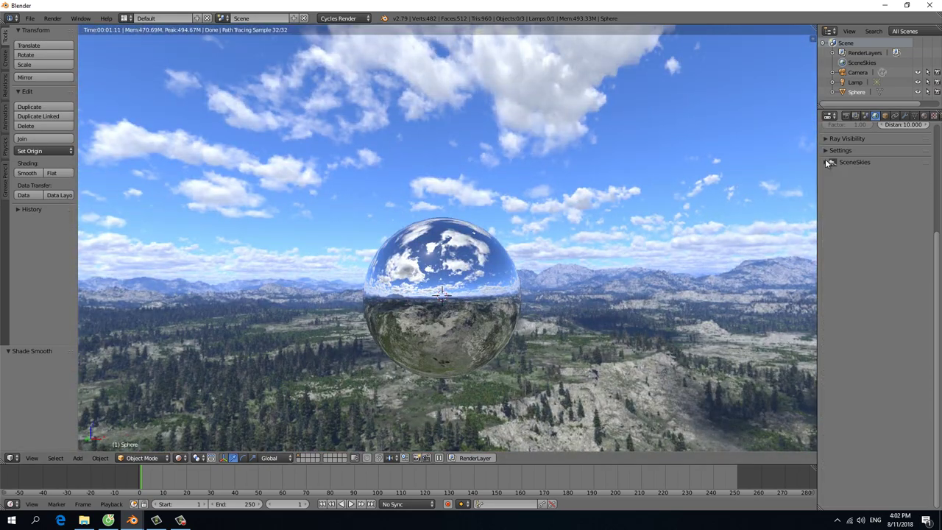
scroll(873, 222, up, 5)
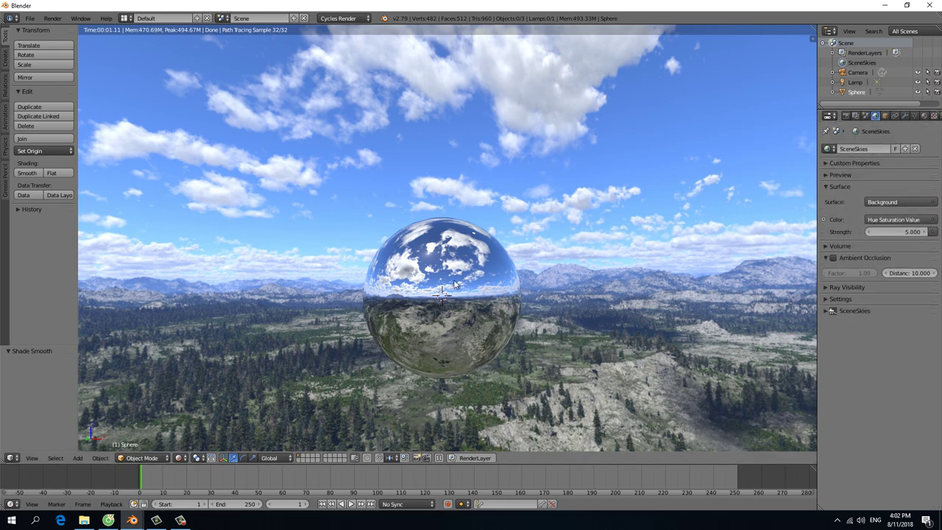
middle_drag(479, 243, 329, 260)
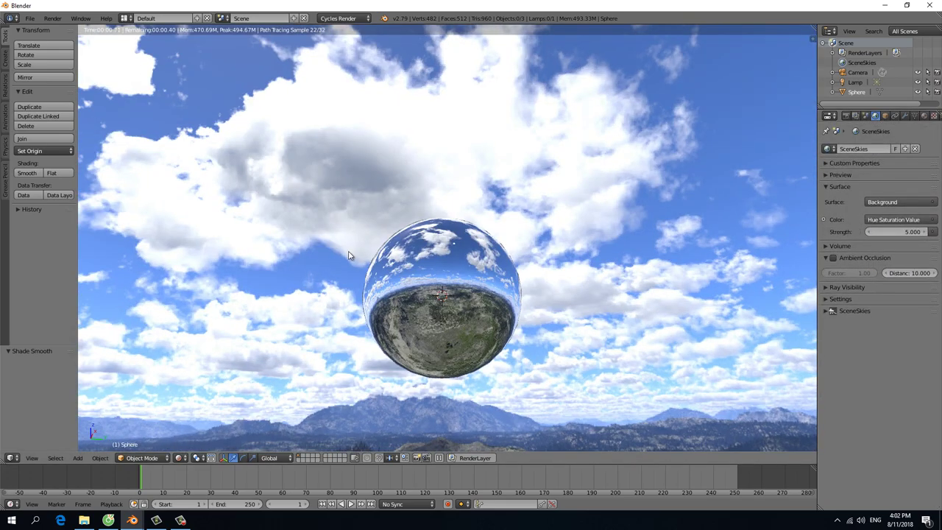
mouse_move(417, 281)
middle_down()
mouse_move(388, 295)
mouse_move(480, 297)
middle_up()
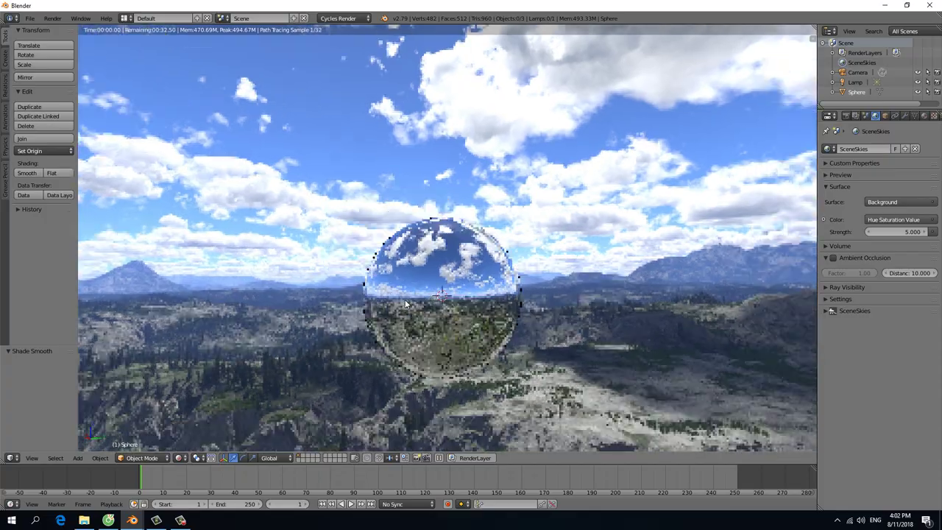
scroll(389, 296, up, 1)
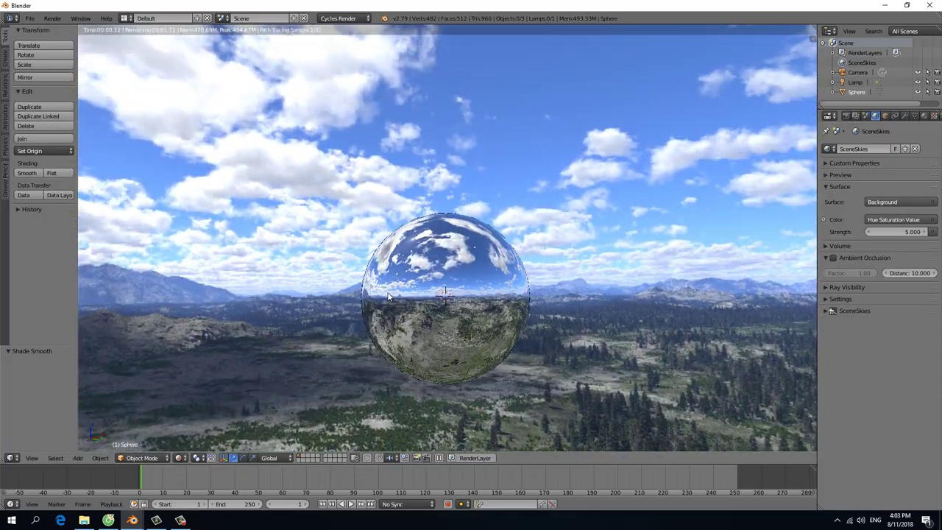
middle_drag(389, 296, 401, 326)
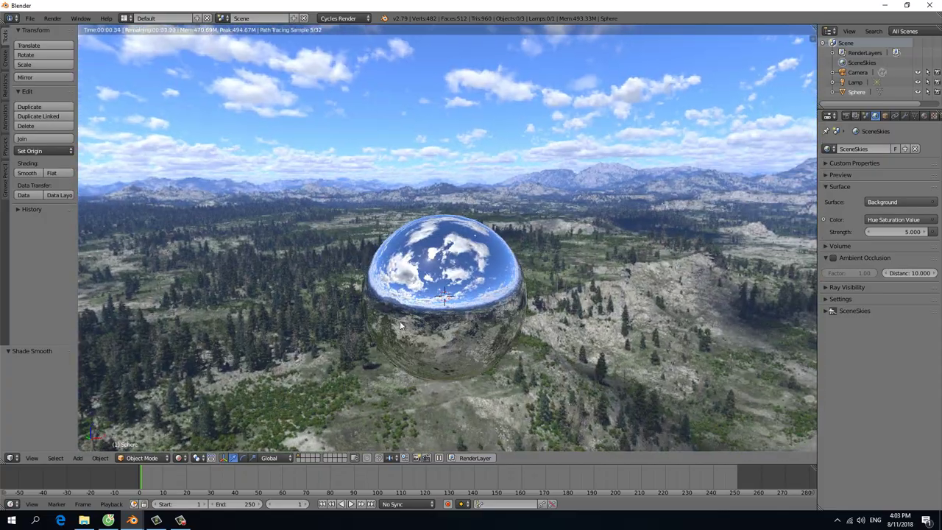